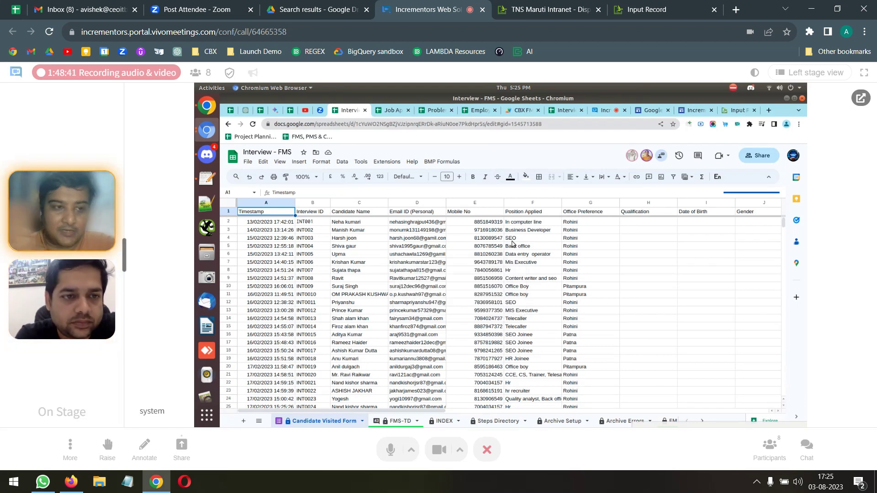
- Switch from the Interview - FMS sheet to the Job Application Form FMS spreadsheet
{"action": "mouse_move", "coordinate": [428, 234]}
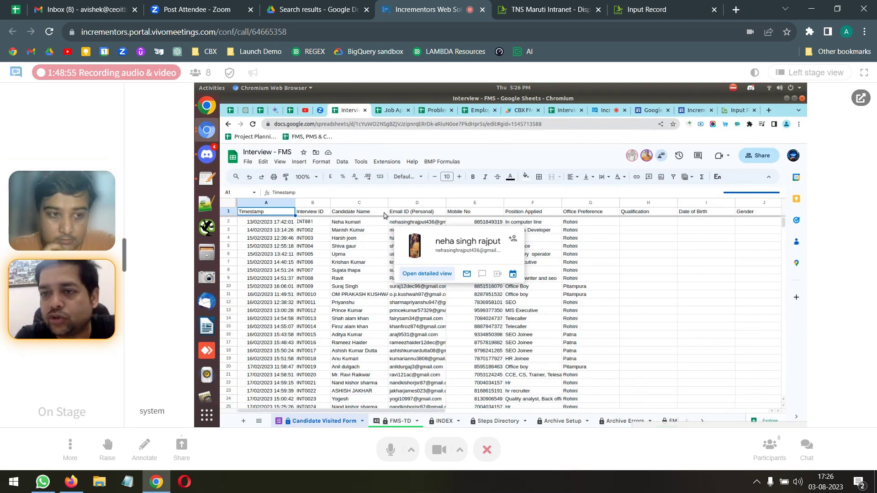
{"action": "left_click", "coordinate": [263, 113]}
{"action": "left_click", "coordinate": [290, 110]}
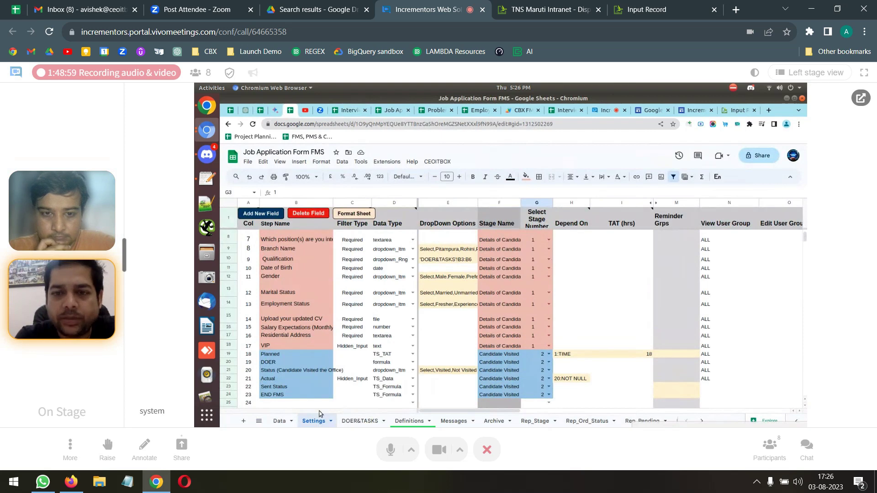
{"action": "left_click", "coordinate": [279, 421]}
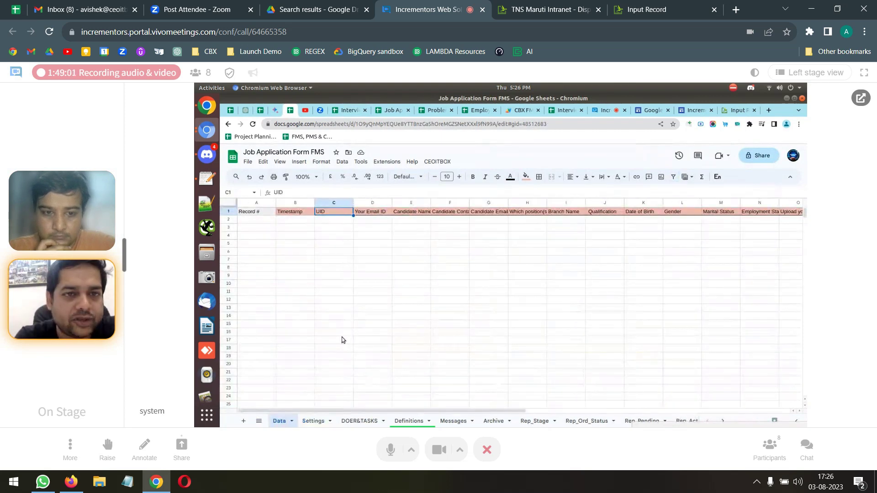
{"action": "left_click", "coordinate": [315, 420]}
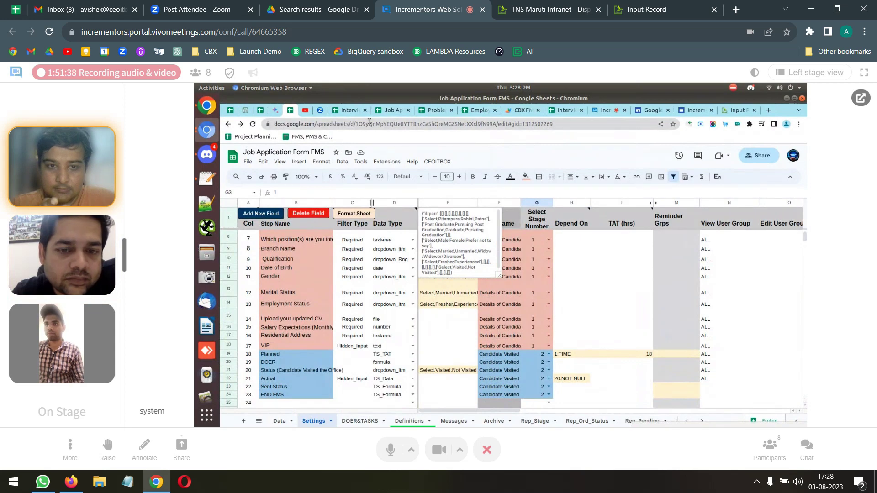
- Create a new form linked to the spreadsheet from Tools, then return to the spreadsheet
{"action": "left_click", "coordinate": [361, 162]}
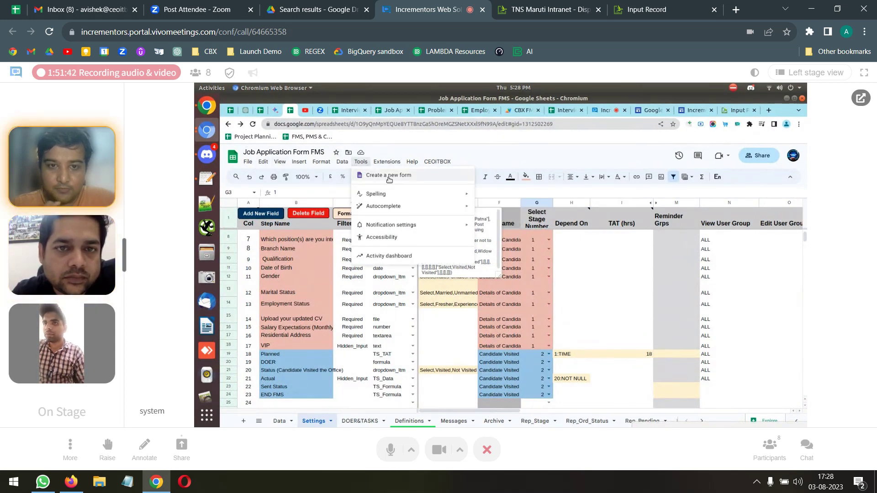
{"action": "left_click", "coordinate": [388, 179]}
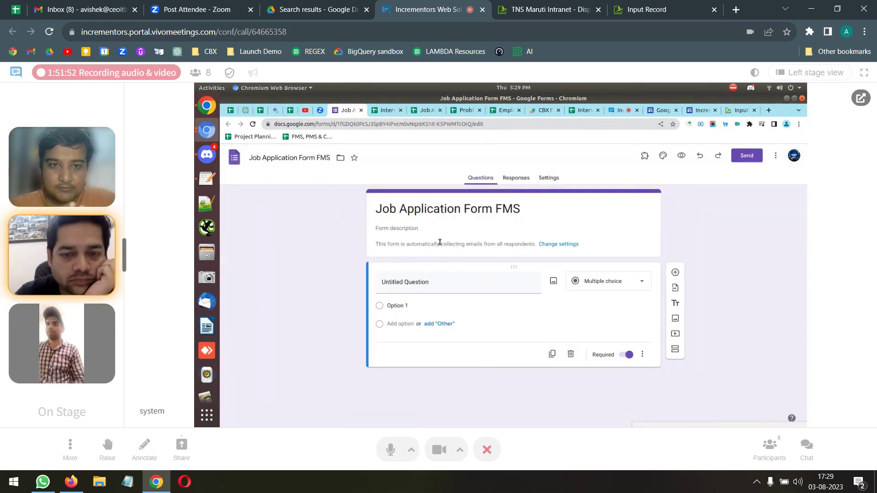
{"action": "left_click", "coordinate": [291, 111]}
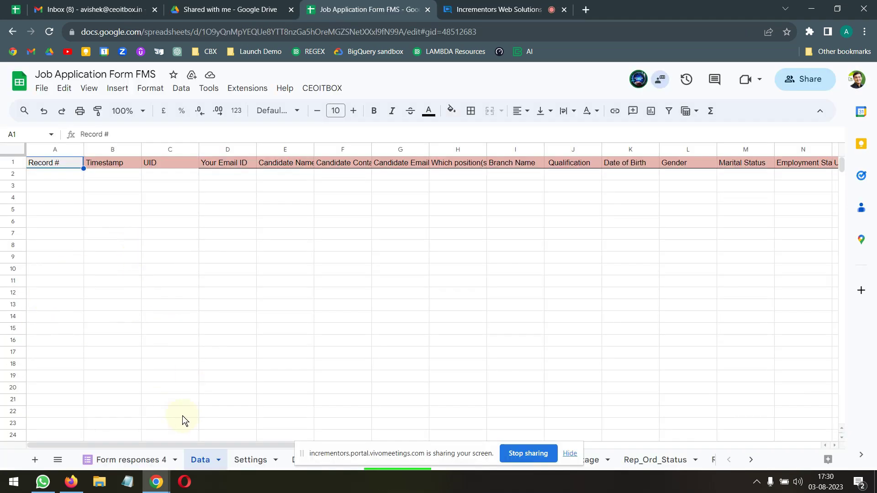
- Copy the Settings field names B3:B18, from UID downward
{"action": "left_click", "coordinate": [251, 460]}
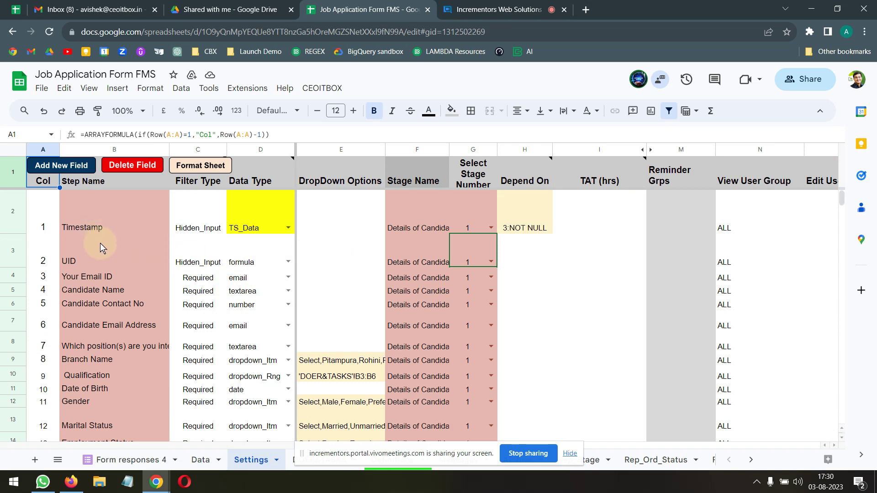
{"action": "left_click_drag", "start_coordinate": [103, 263], "coordinate": [109, 407]}
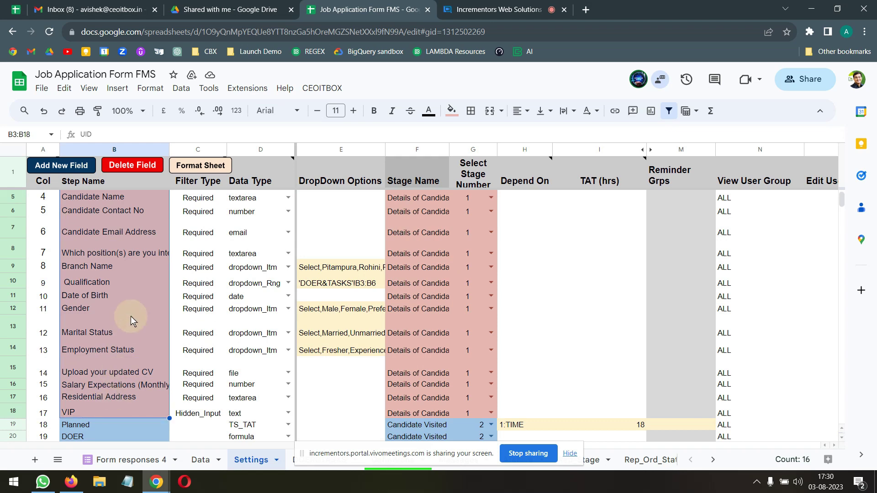
{"action": "key", "text": "ctrl+c"}
- Go to the Form responses 4 sheet and select header cells C1:H1
{"action": "scroll", "coordinate": [138, 283], "scroll_direction": "up", "scroll_amount": 2}
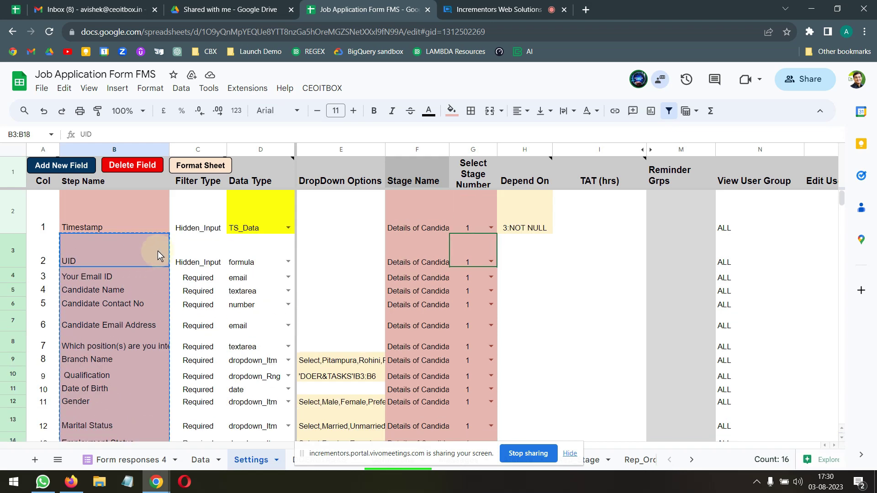
{"action": "left_click", "coordinate": [124, 461]}
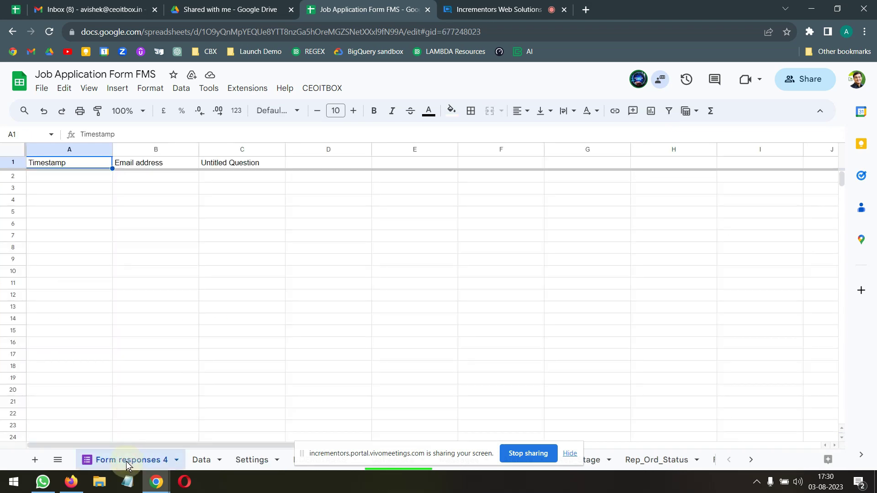
{"action": "left_click_drag", "start_coordinate": [227, 164], "coordinate": [657, 162]}
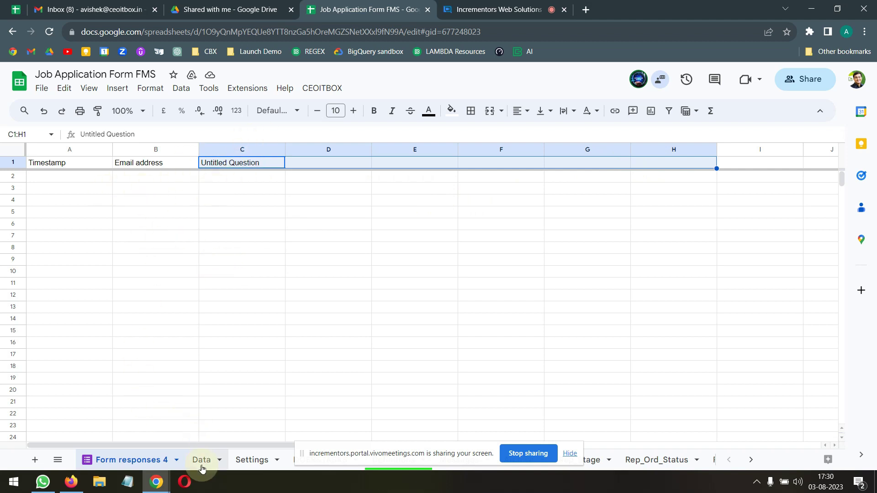
- Paste the field names into a new sheet, then paste them transposed across row 1 from B1
{"action": "left_click", "coordinate": [34, 461]}
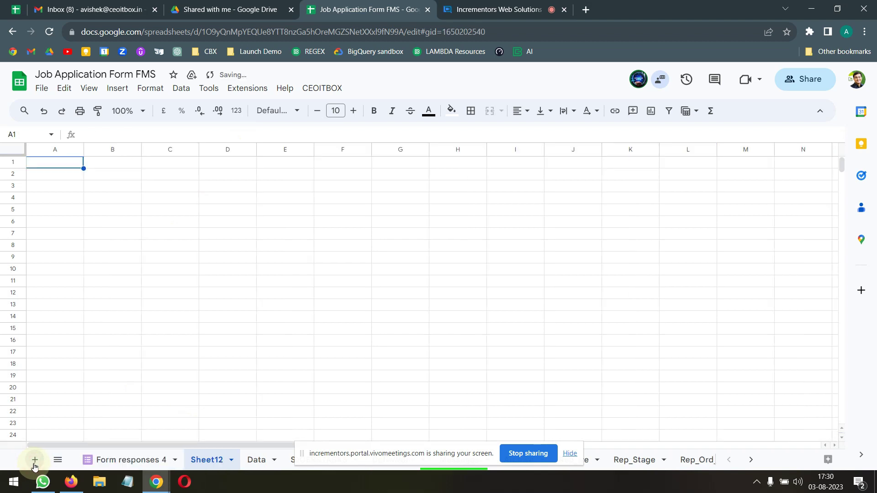
{"action": "key", "text": "ctrl+v"}
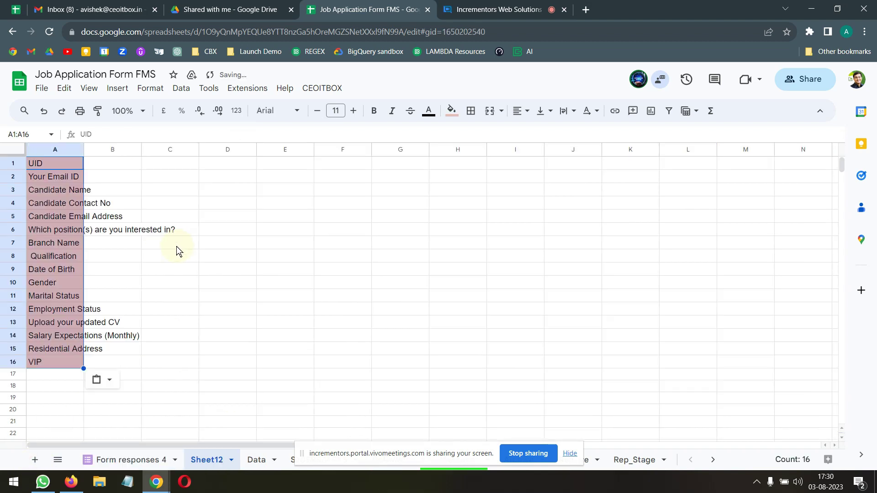
{"action": "key", "text": "ctrl+c"}
{"action": "left_click", "coordinate": [122, 164]}
{"action": "right_click", "coordinate": [122, 163]}
{"action": "mouse_move", "coordinate": [195, 176]}
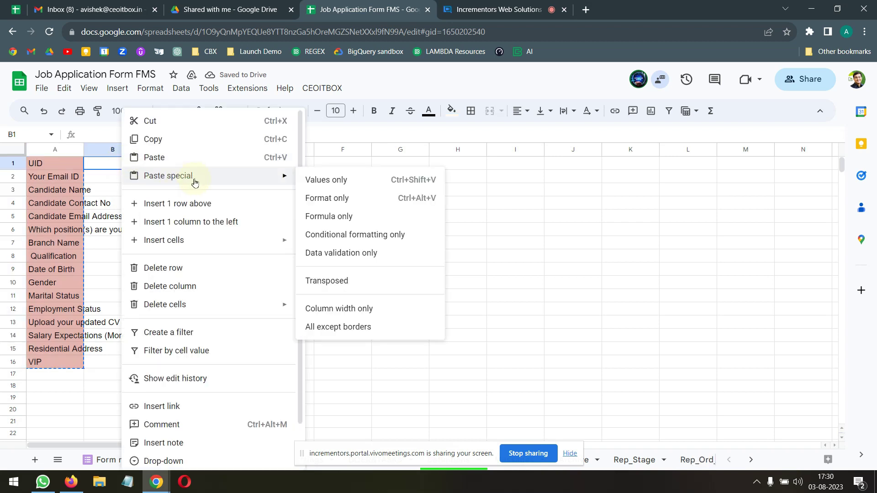
{"action": "left_click", "coordinate": [330, 280]}
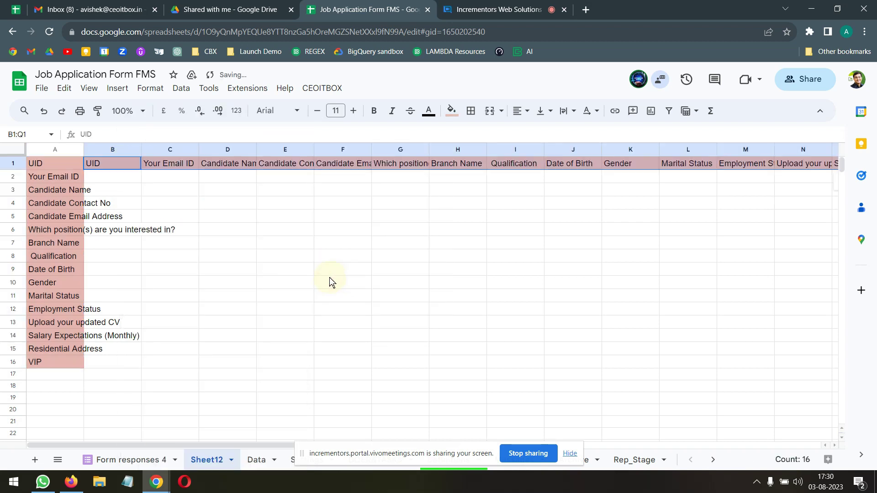
- Delete the vertical list in column A and select the header row UID through VIP
{"action": "right_click", "coordinate": [65, 151]}
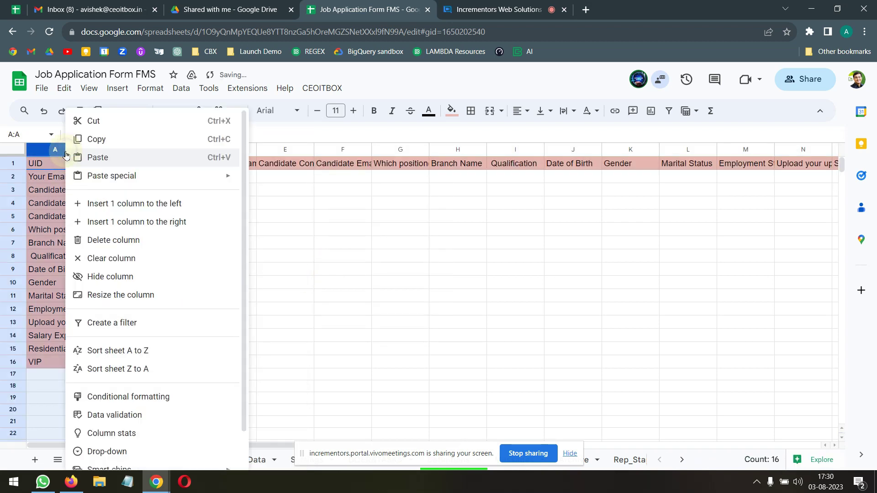
{"action": "left_click", "coordinate": [115, 240]}
{"action": "left_click_drag", "start_coordinate": [59, 166], "coordinate": [684, 166]}
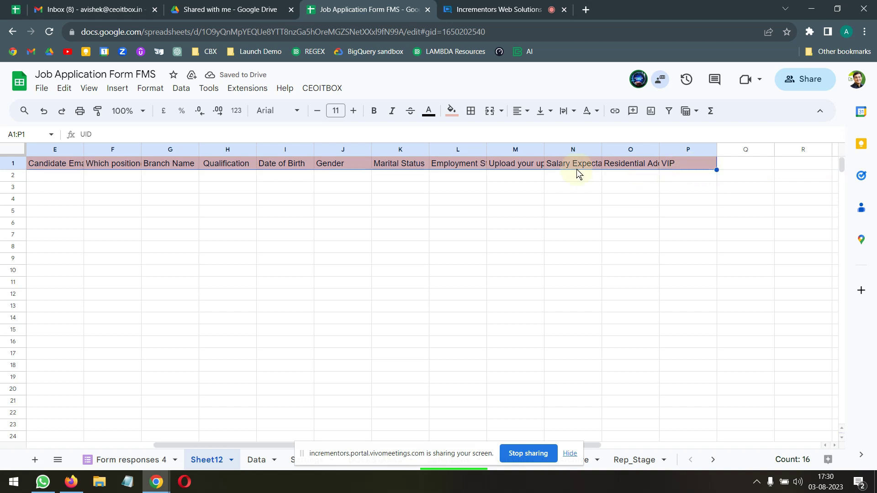
- Start Form Builder for Sheets from Extensions and skip its splash news
{"action": "left_click", "coordinate": [323, 90]}
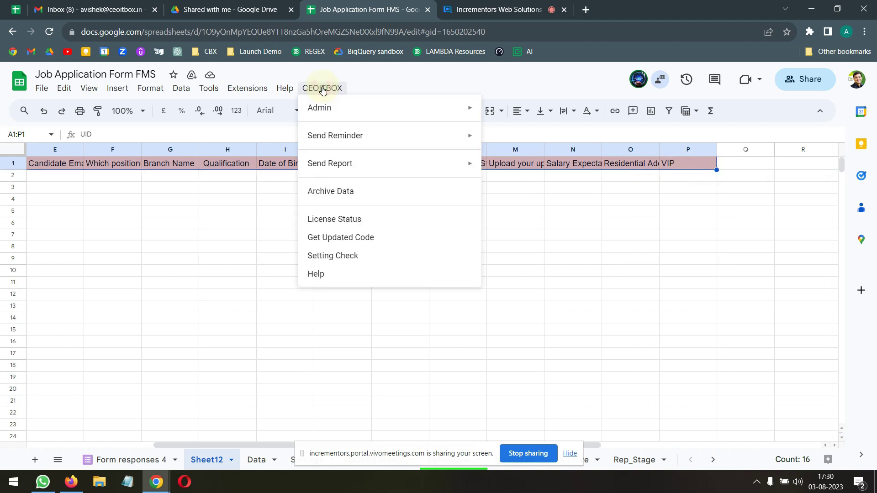
{"action": "mouse_move", "coordinate": [257, 93]}
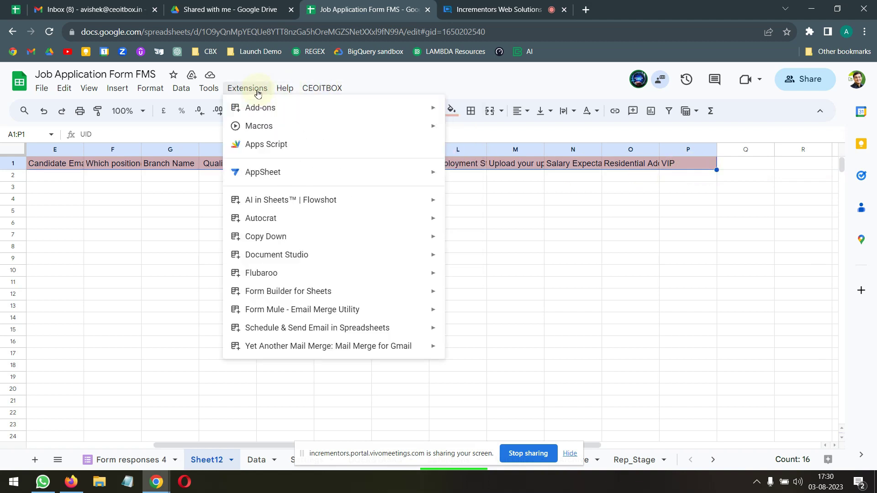
{"action": "mouse_move", "coordinate": [317, 295]}
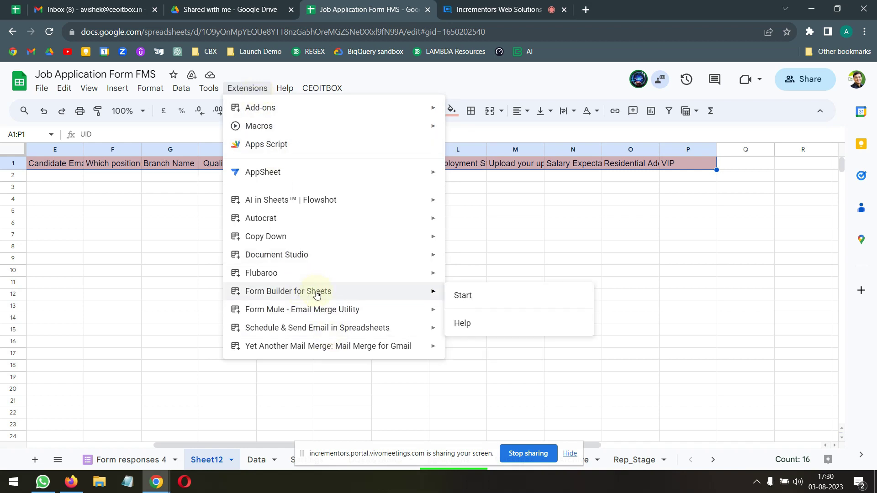
{"action": "left_click", "coordinate": [504, 298]}
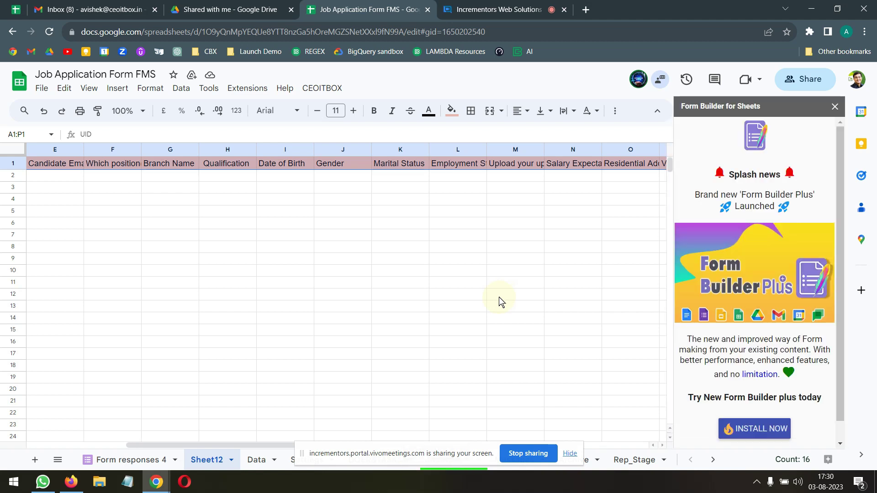
{"action": "scroll", "coordinate": [792, 367], "scroll_direction": "down", "scroll_amount": 1}
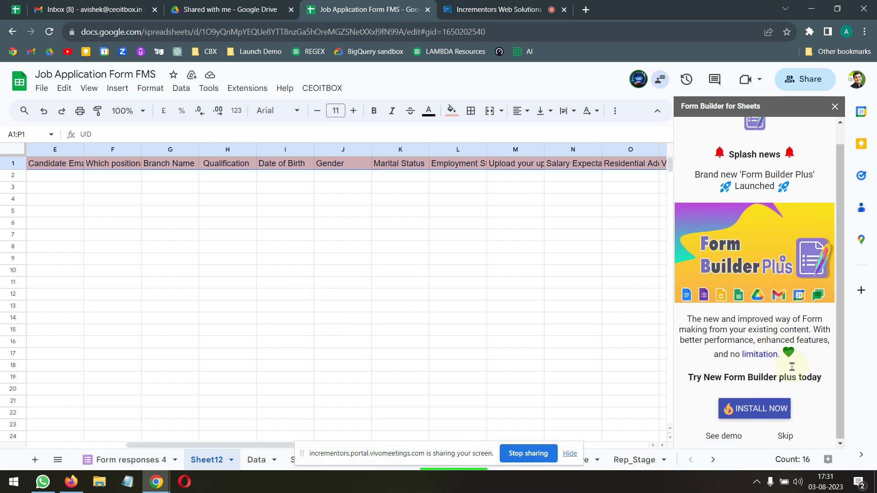
{"action": "left_click", "coordinate": [786, 438]}
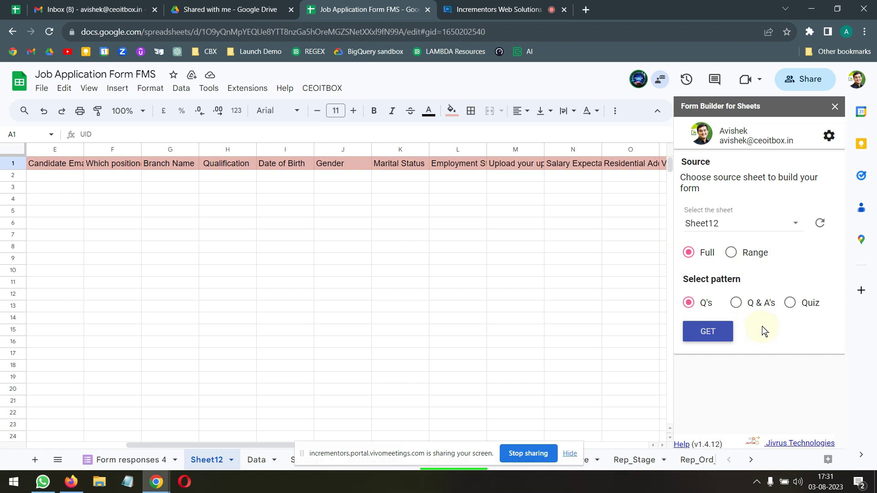
- Load Sheet12's fields as form questions and make UID a short answer question
{"action": "left_click", "coordinate": [729, 333]}
{"action": "scroll", "coordinate": [790, 320], "scroll_direction": "down", "scroll_amount": 4}
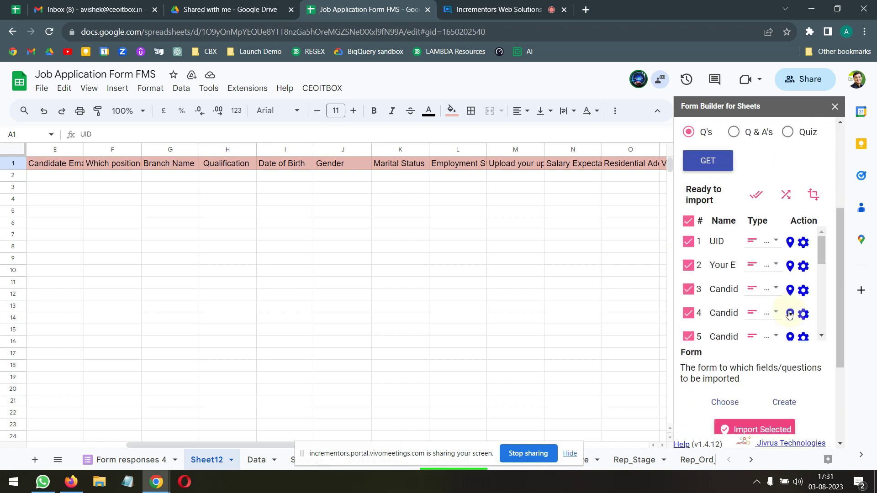
{"action": "scroll", "coordinate": [748, 278], "scroll_direction": "down", "scroll_amount": 2}
{"action": "scroll", "coordinate": [752, 278], "scroll_direction": "up", "scroll_amount": 1}
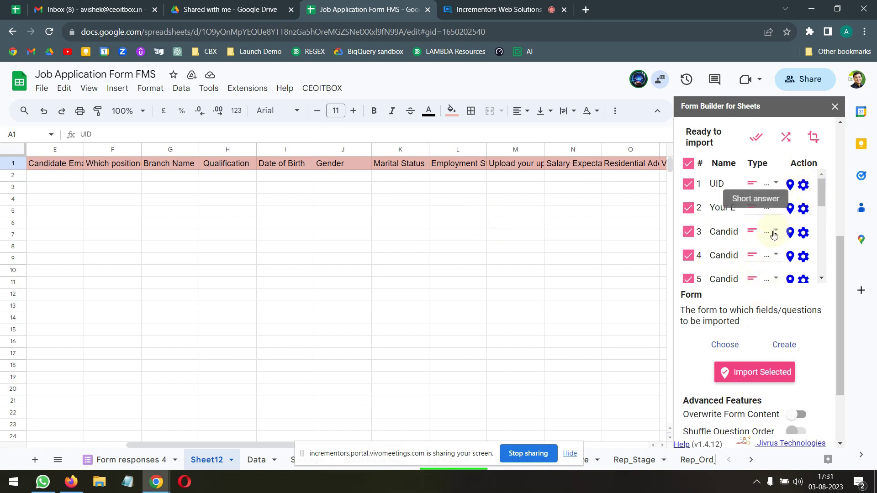
{"action": "left_click", "coordinate": [773, 184]}
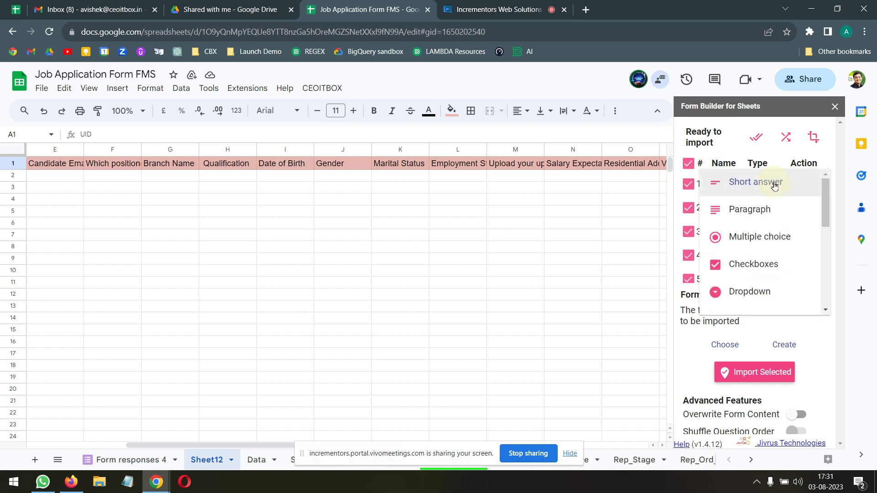
{"action": "left_click", "coordinate": [774, 184]}
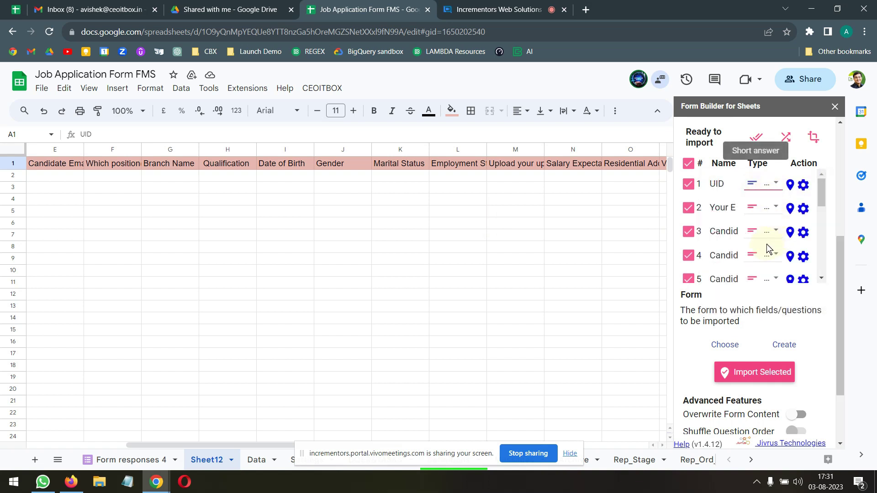
{"action": "scroll", "coordinate": [766, 249], "scroll_direction": "down", "scroll_amount": 2}
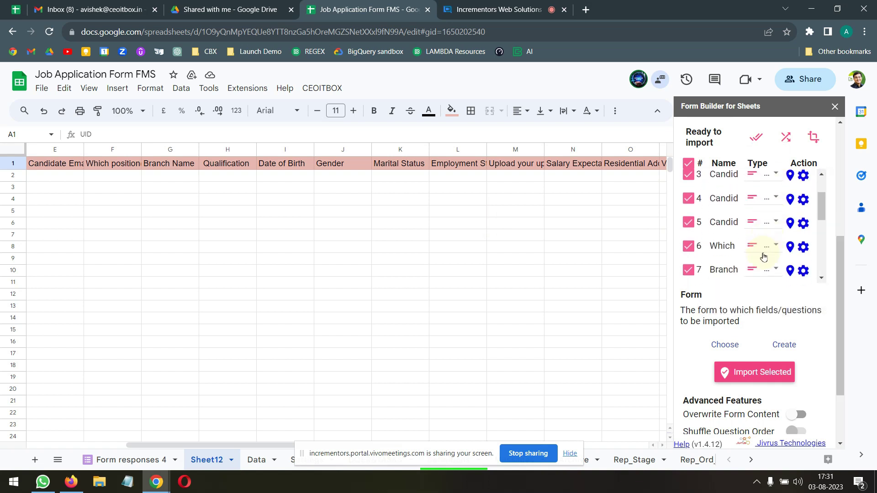
- Choose the Job Application form as the target and import the selected fields
{"action": "left_click", "coordinate": [732, 349]}
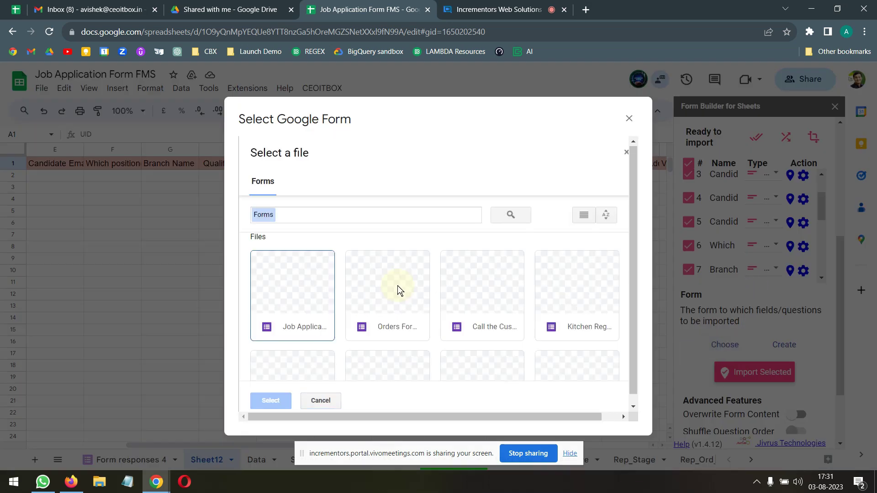
{"action": "left_click", "coordinate": [290, 292]}
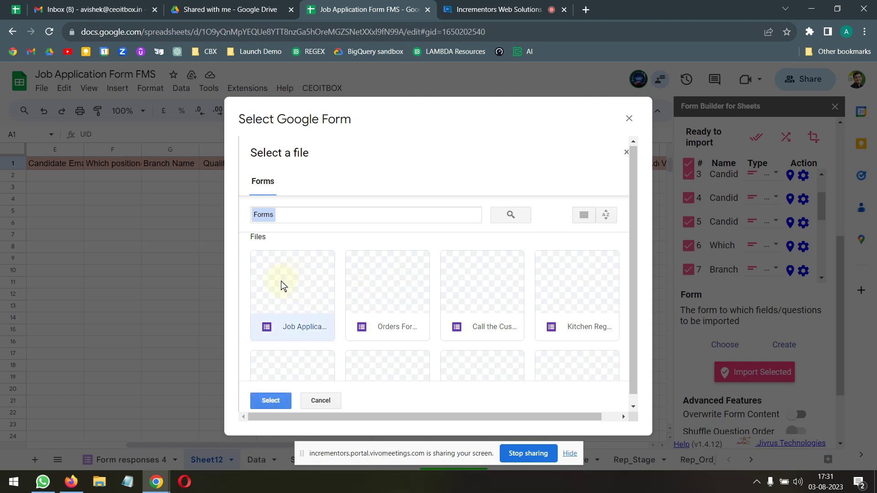
{"action": "left_click", "coordinate": [274, 400]}
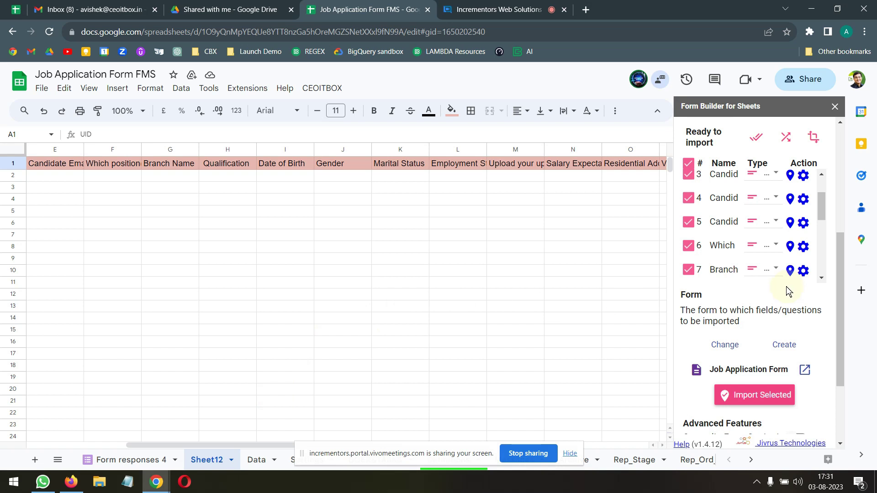
{"action": "scroll", "coordinate": [783, 290], "scroll_direction": "down", "scroll_amount": 3}
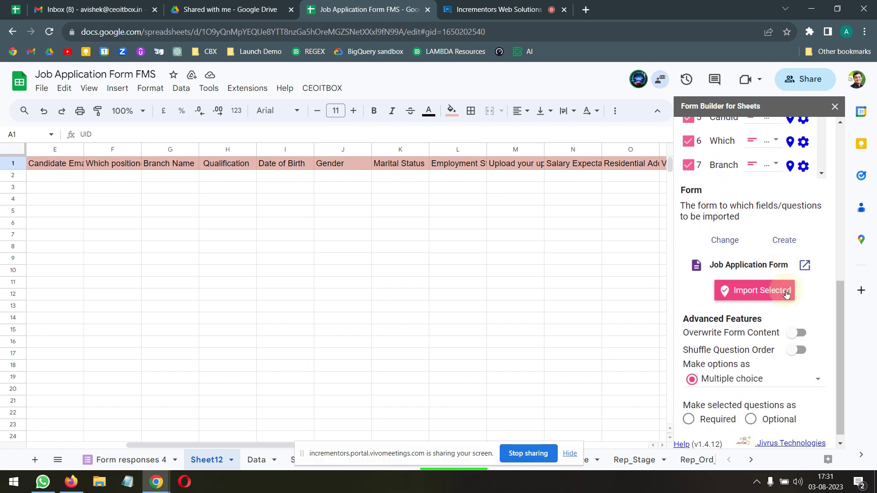
{"action": "left_click", "coordinate": [764, 283]}
{"action": "left_click", "coordinate": [756, 289]}
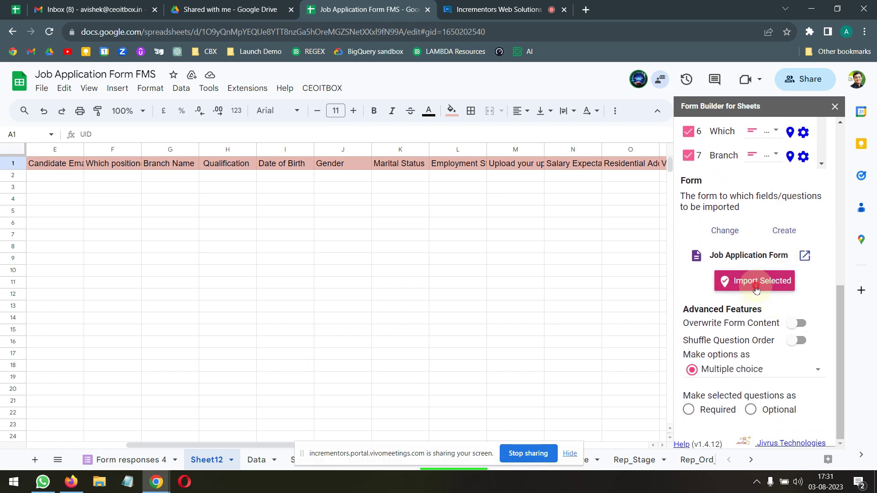
{"action": "left_click", "coordinate": [756, 289]}
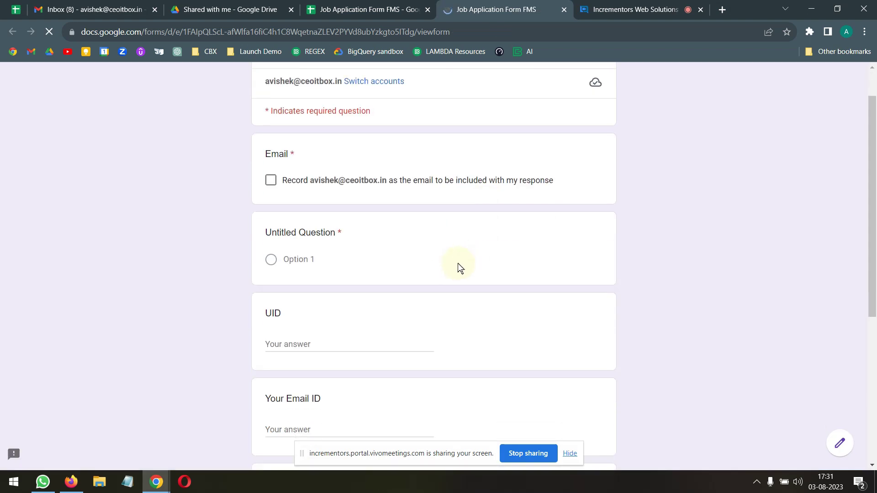
- Reload the live form to review the imported questions down to VIP, then return to the spreadsheet
{"action": "scroll", "coordinate": [357, 243], "scroll_direction": "down", "scroll_amount": 2}
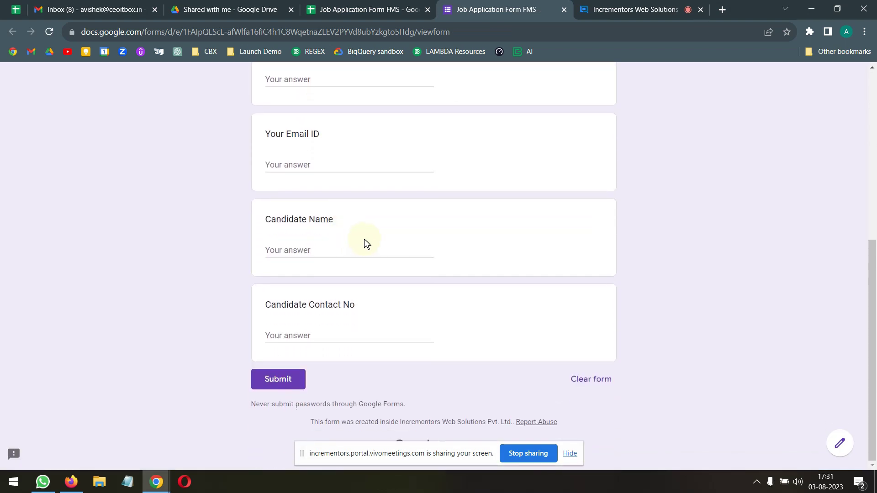
{"action": "scroll", "coordinate": [362, 249], "scroll_direction": "up", "scroll_amount": 1}
{"action": "scroll", "coordinate": [366, 249], "scroll_direction": "down", "scroll_amount": 1}
{"action": "left_click", "coordinate": [371, 11]}
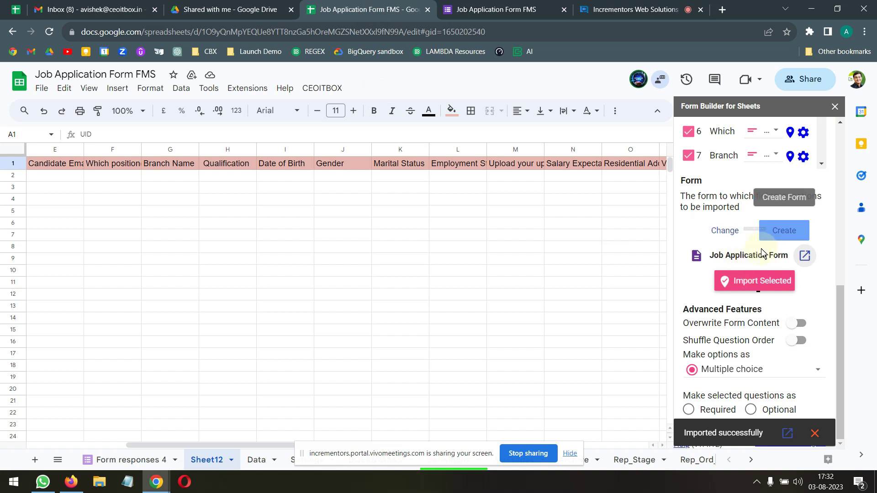
{"action": "left_click", "coordinate": [503, 10]}
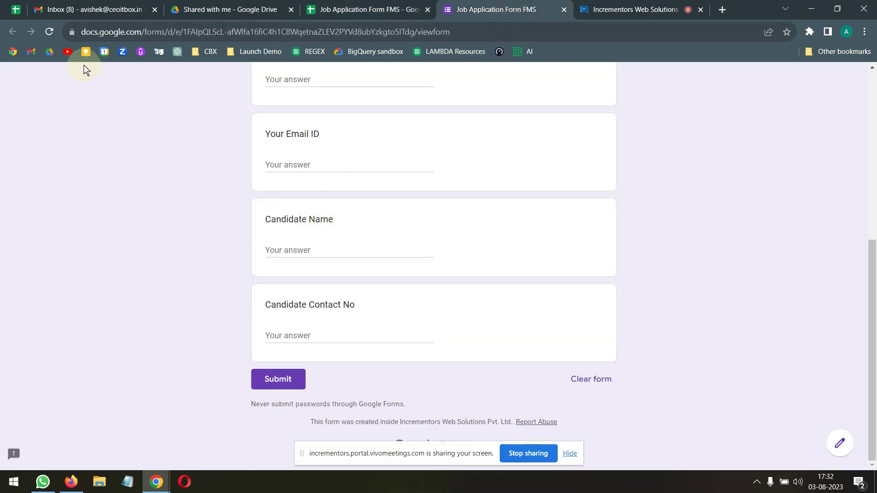
{"action": "left_click", "coordinate": [49, 31]}
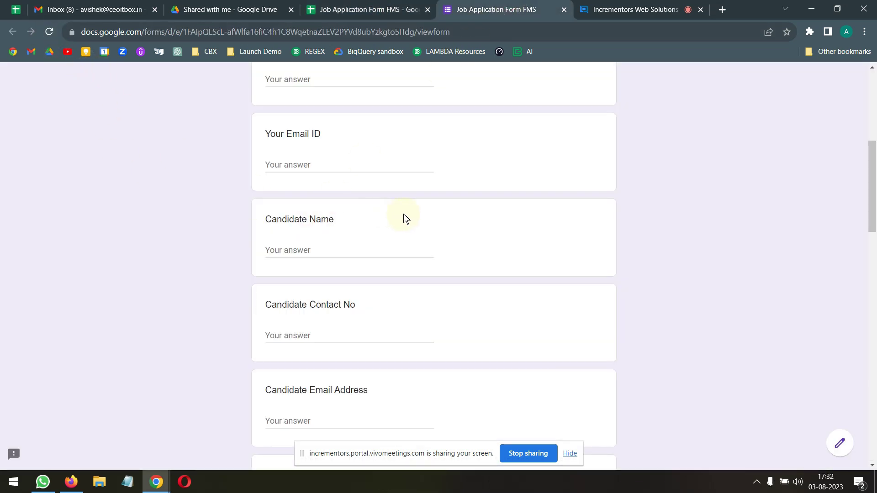
{"action": "scroll", "coordinate": [404, 213], "scroll_direction": "down", "scroll_amount": 10}
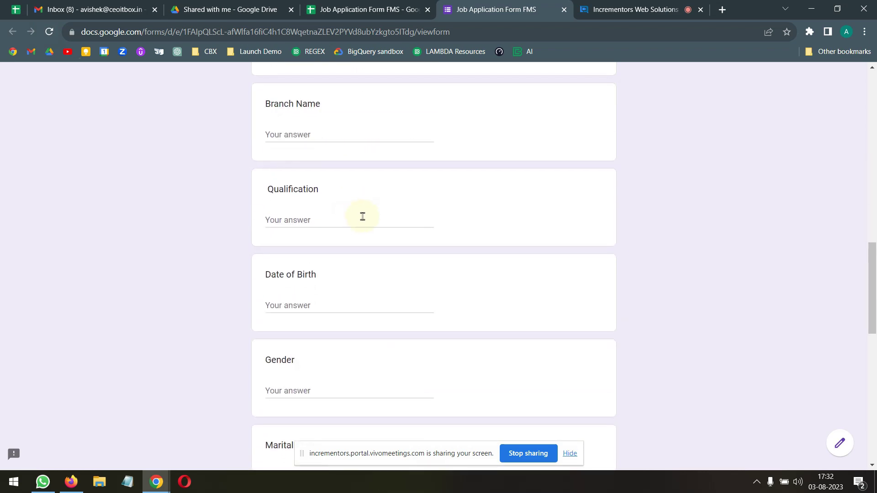
{"action": "scroll", "coordinate": [363, 217], "scroll_direction": "down", "scroll_amount": 12}
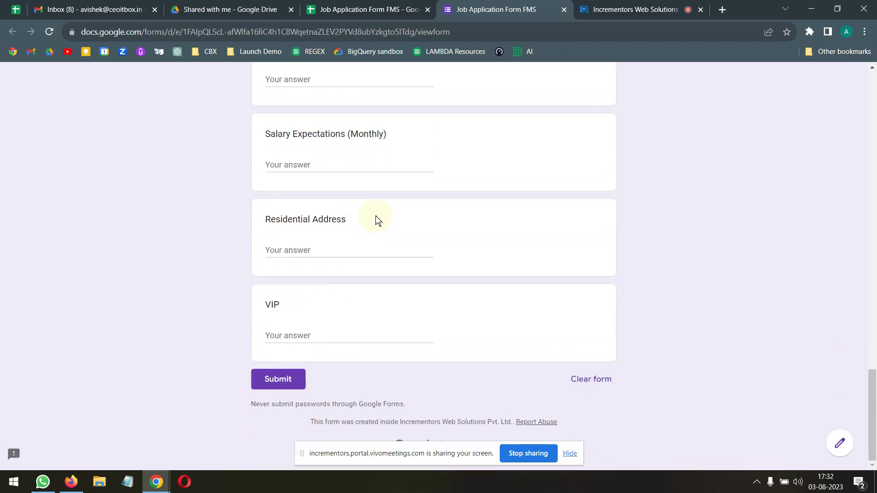
{"action": "scroll", "coordinate": [386, 215], "scroll_direction": "up", "scroll_amount": 20}
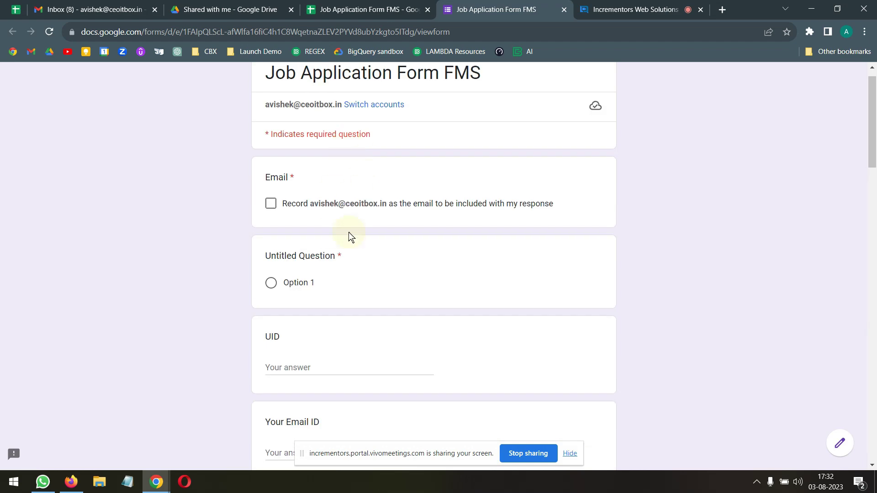
{"action": "left_click", "coordinate": [377, 10]}
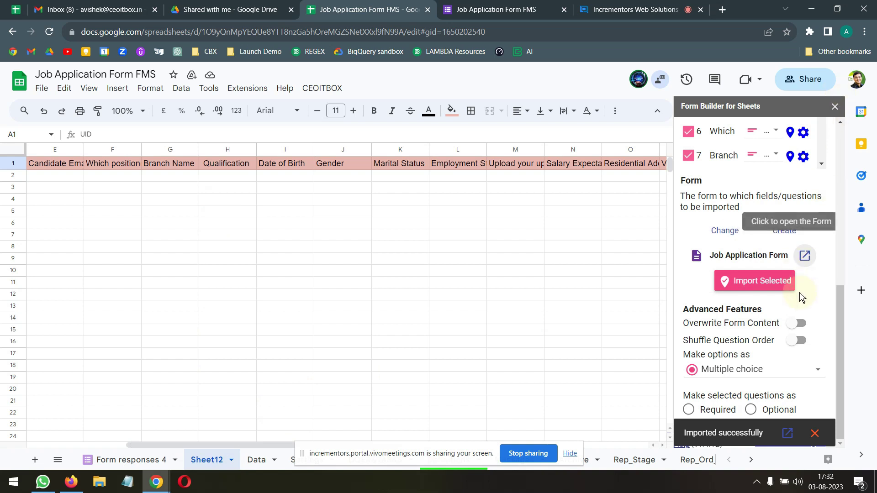
- Close the Form Builder sidebar, delete Sheet12, and display the Data sheet
{"action": "left_click", "coordinate": [835, 108]}
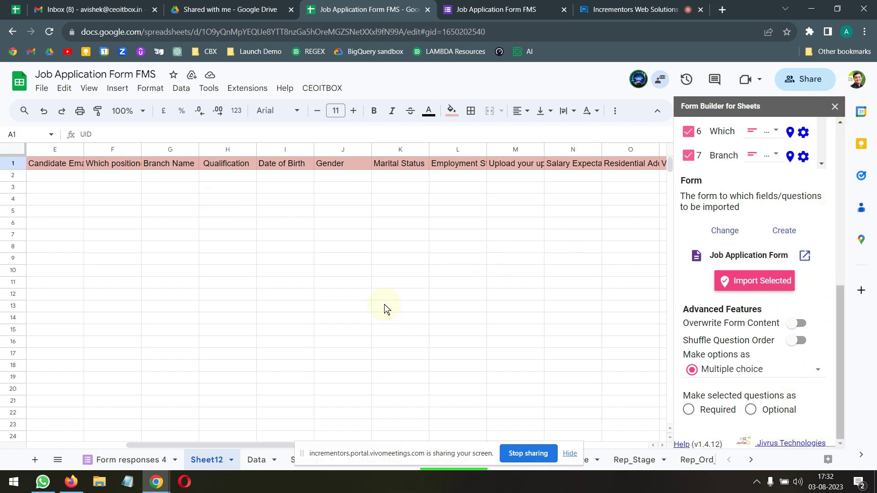
{"action": "left_click", "coordinate": [225, 461]}
{"action": "left_click", "coordinate": [221, 260]}
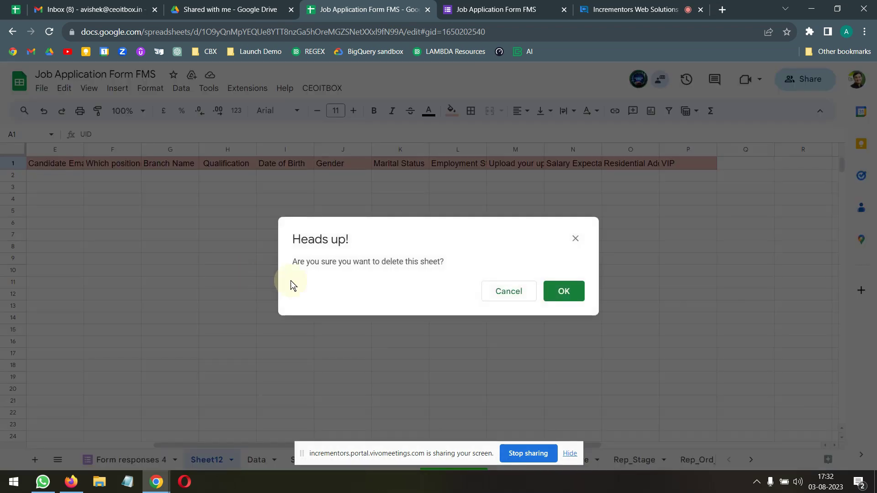
{"action": "left_click", "coordinate": [563, 291]}
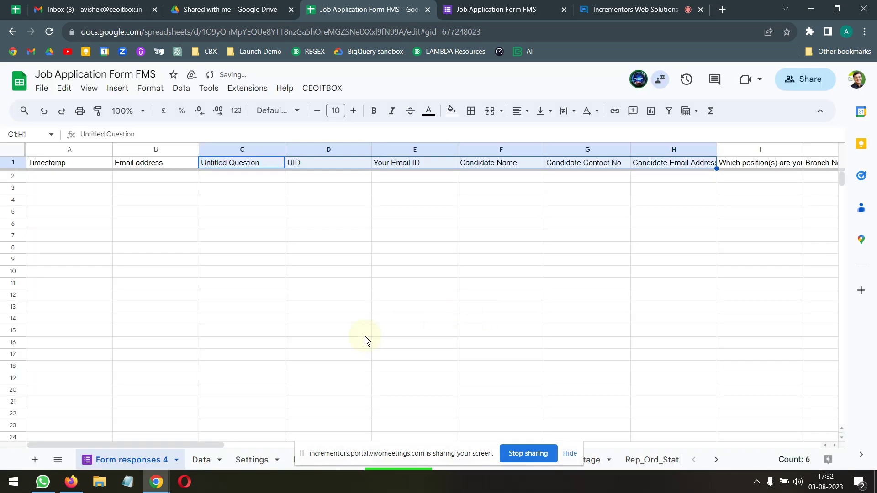
{"action": "left_click", "coordinate": [196, 459]}
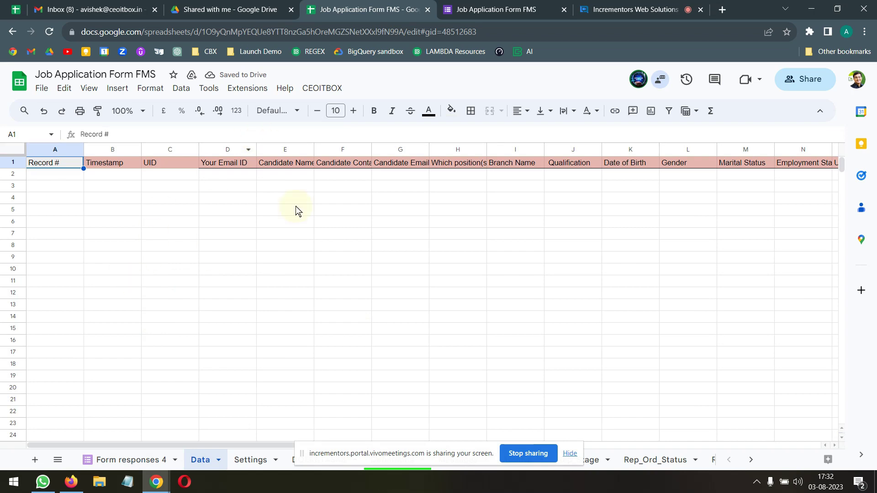
{"action": "left_click_drag", "start_coordinate": [249, 445], "coordinate": [668, 439]}
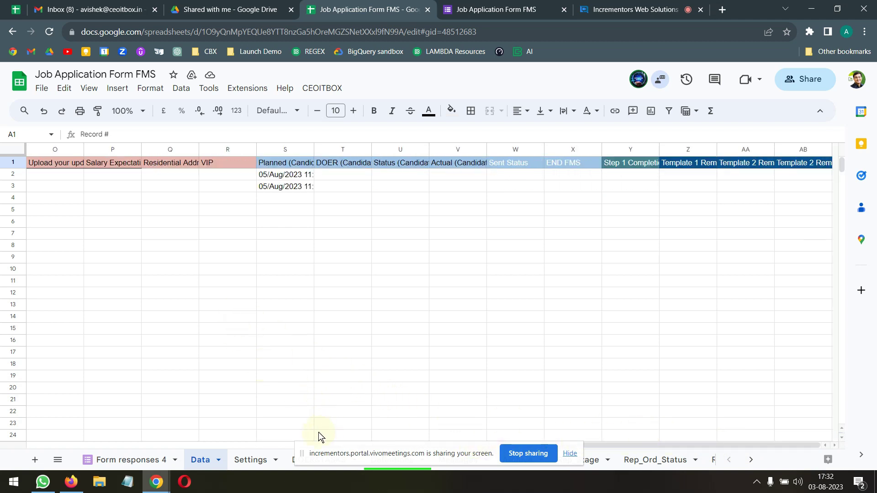
- Check the Untitled Question column C on Form responses 4, then bring up the live form
{"action": "left_click", "coordinate": [141, 459]}
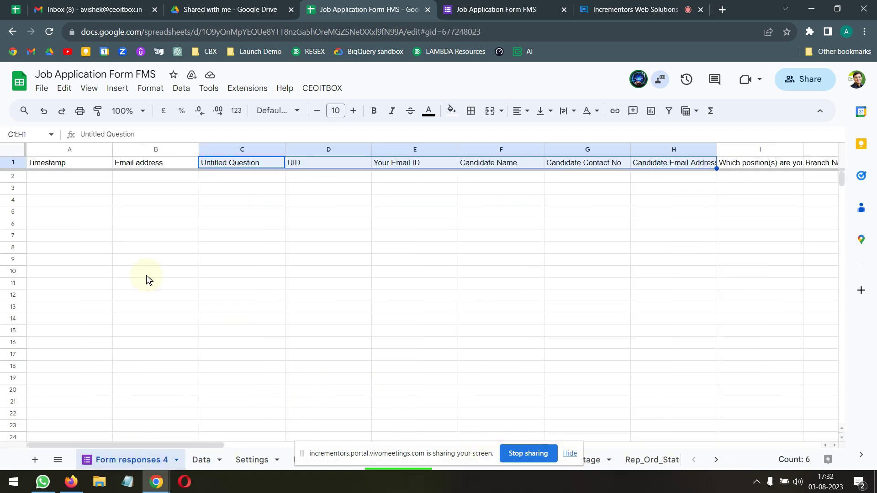
{"action": "left_click_drag", "start_coordinate": [203, 440], "coordinate": [227, 444]}
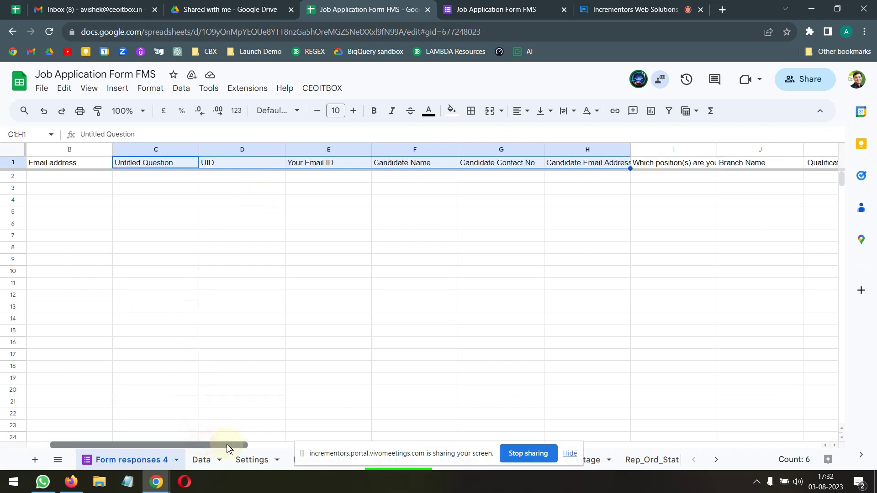
{"action": "scroll", "coordinate": [382, 433], "scroll_direction": "right", "scroll_amount": 10}
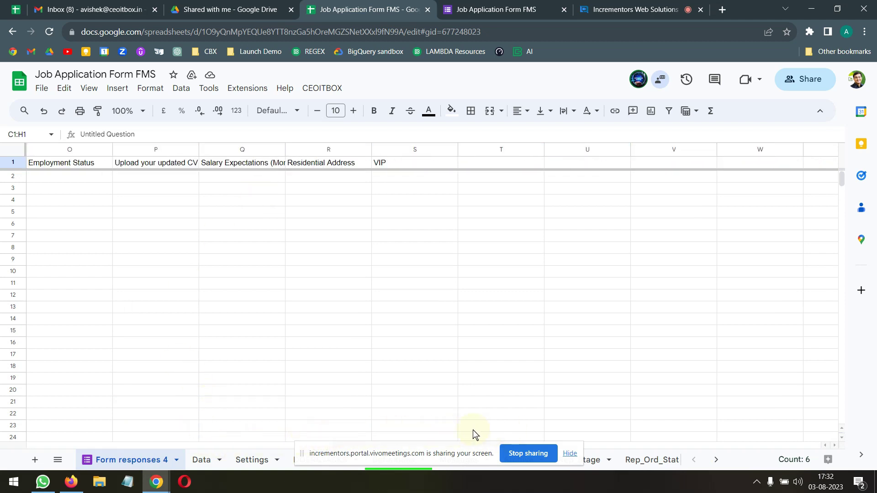
{"action": "scroll", "coordinate": [473, 430], "scroll_direction": "left", "scroll_amount": 10}
{"action": "scroll", "coordinate": [169, 418], "scroll_direction": "left", "scroll_amount": 2}
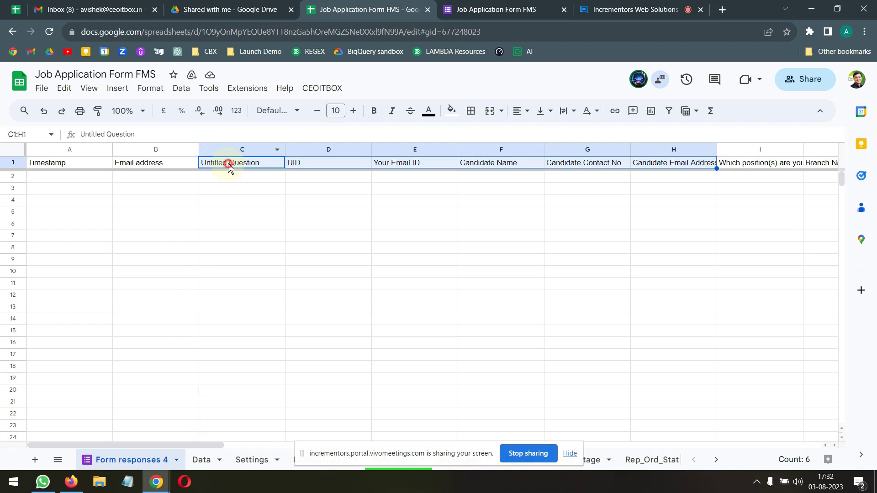
{"action": "left_click", "coordinate": [231, 182]}
{"action": "left_click", "coordinate": [239, 149]}
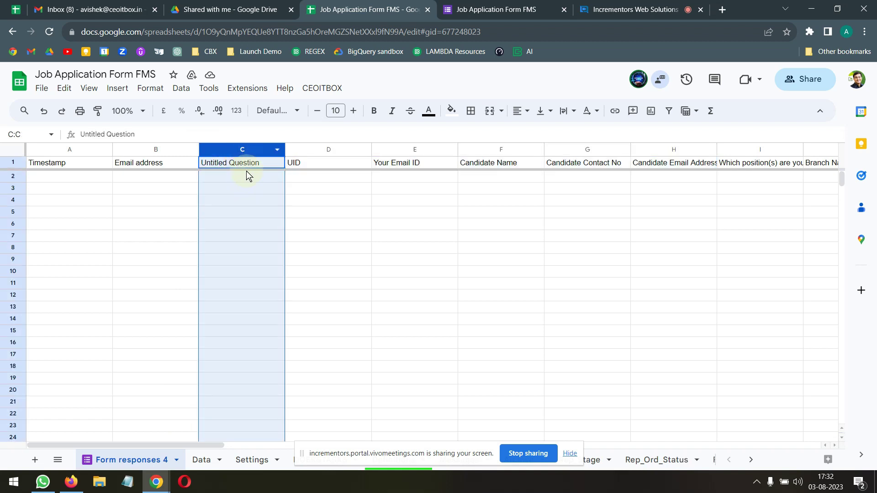
{"action": "left_click", "coordinate": [470, 9]}
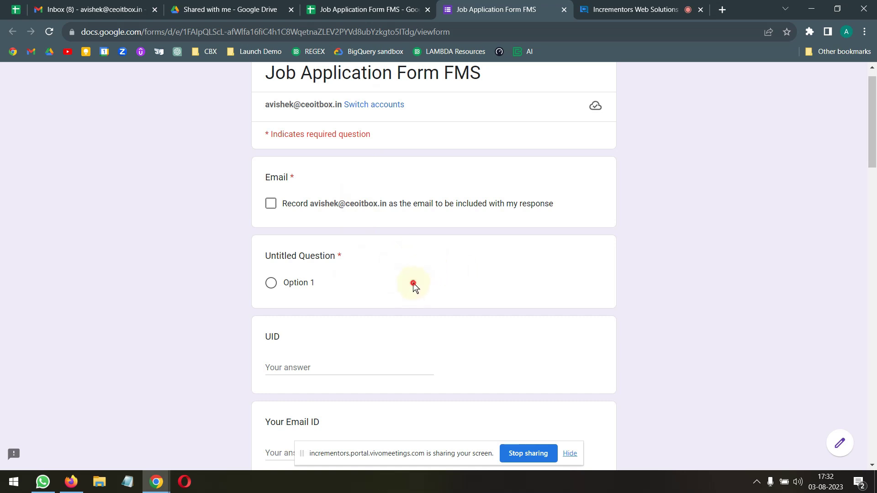
- Delete the Untitled Question card in the form editor, then return to the spreadsheet
{"action": "left_click", "coordinate": [308, 287]}
{"action": "left_click", "coordinate": [840, 442]}
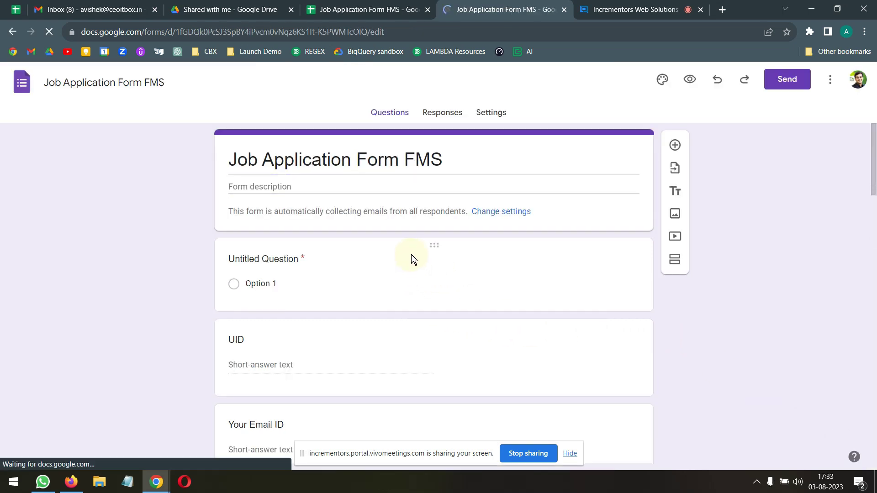
{"action": "left_click", "coordinate": [412, 252]}
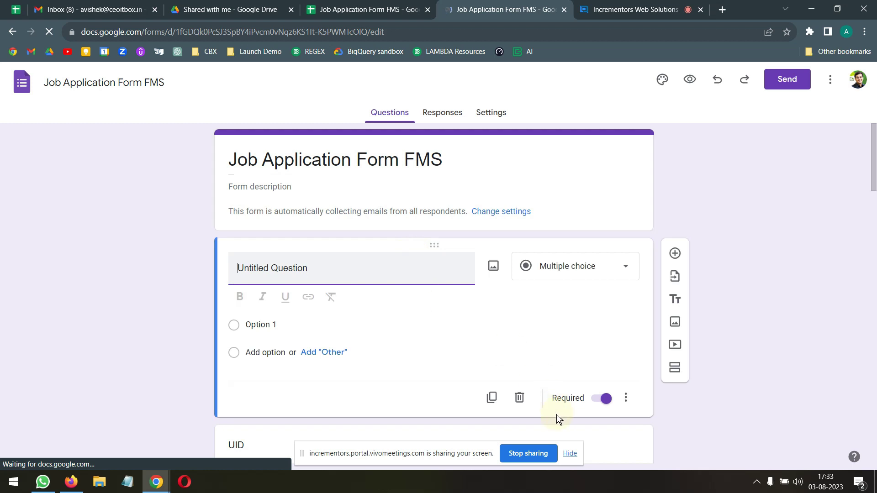
{"action": "left_click", "coordinate": [520, 398]}
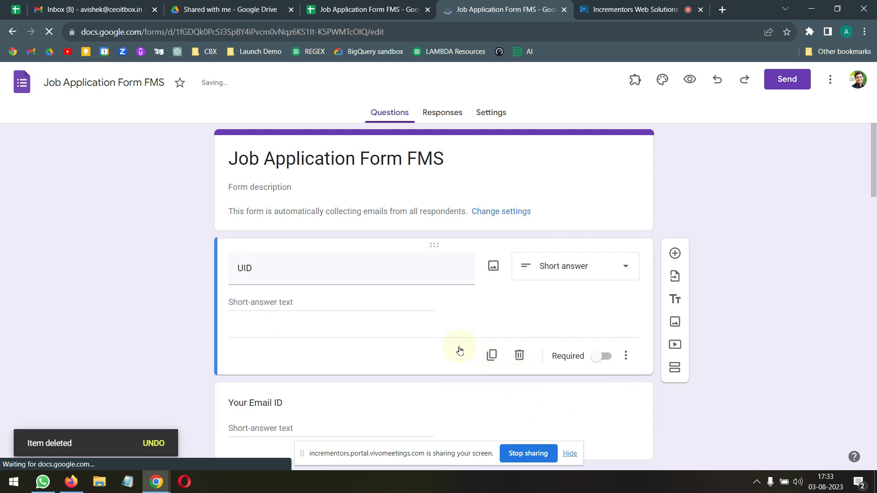
{"action": "left_click", "coordinate": [372, 9]}
- Delete the Untitled Question column from Form responses 4 so UID sits in column C
{"action": "left_click", "coordinate": [163, 177]}
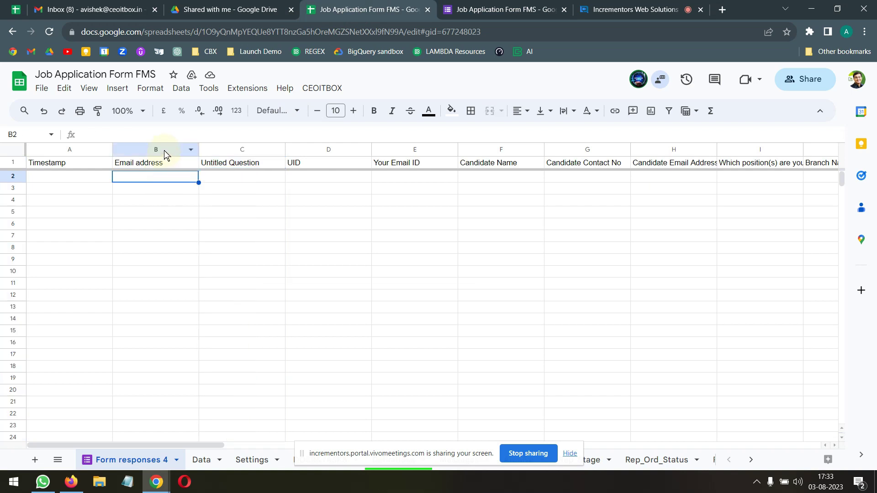
{"action": "left_click", "coordinate": [163, 150]}
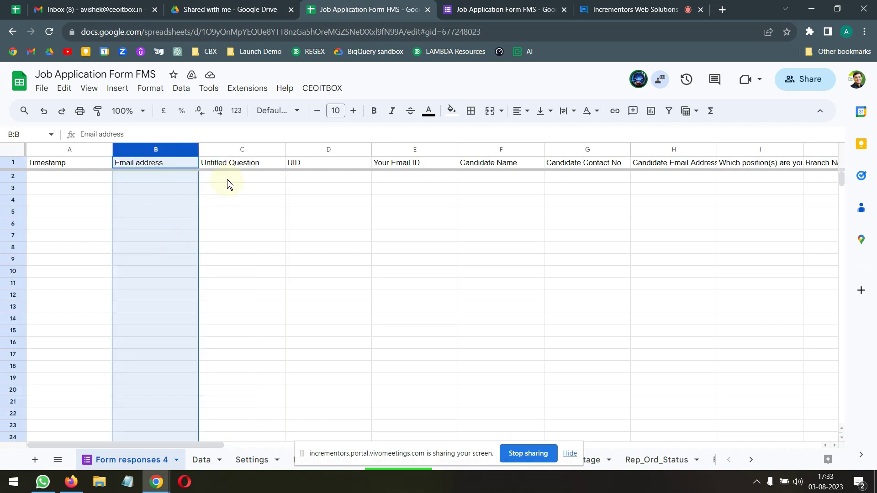
{"action": "left_click", "coordinate": [232, 151]}
{"action": "right_click", "coordinate": [232, 151]}
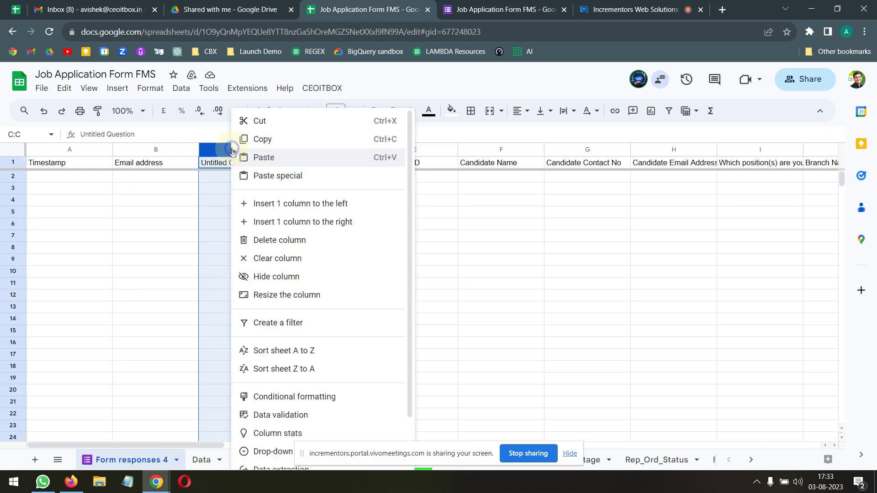
{"action": "left_click", "coordinate": [275, 240]}
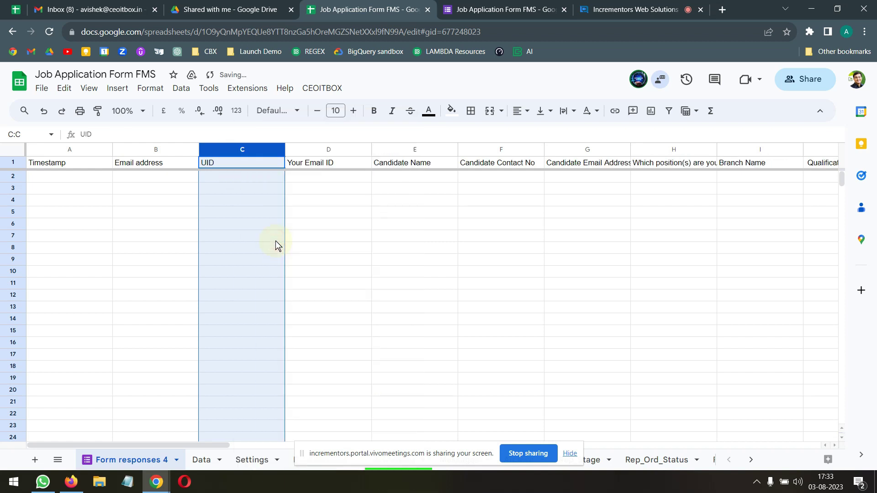
{"action": "left_click", "coordinate": [168, 165]}
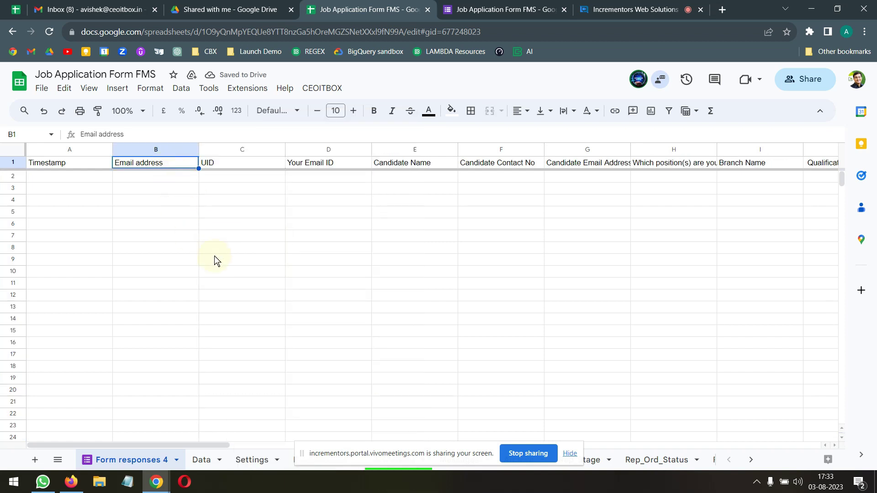
{"action": "left_click", "coordinate": [253, 461]}
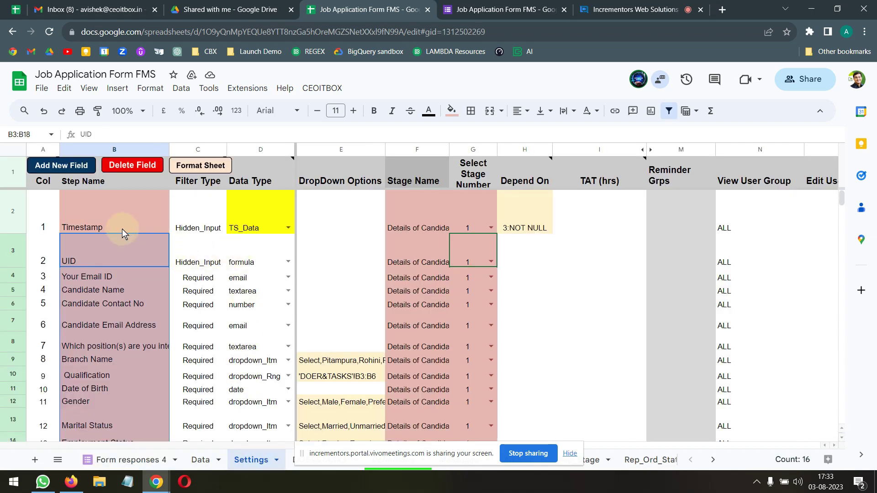
- Go from Settings back to Form responses 4, then bring the Vivomeetings shared screen forward
{"action": "left_click", "coordinate": [113, 250]}
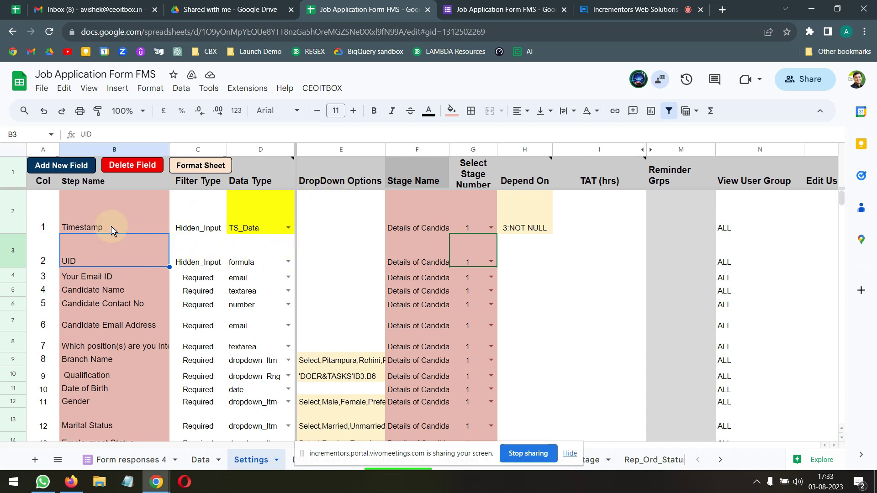
{"action": "mouse_move", "coordinate": [63, 168]}
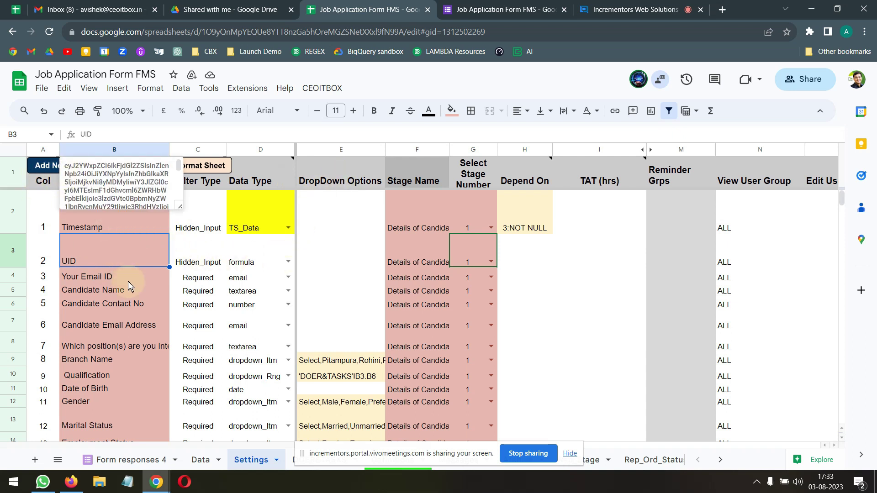
{"action": "left_click", "coordinate": [143, 463]}
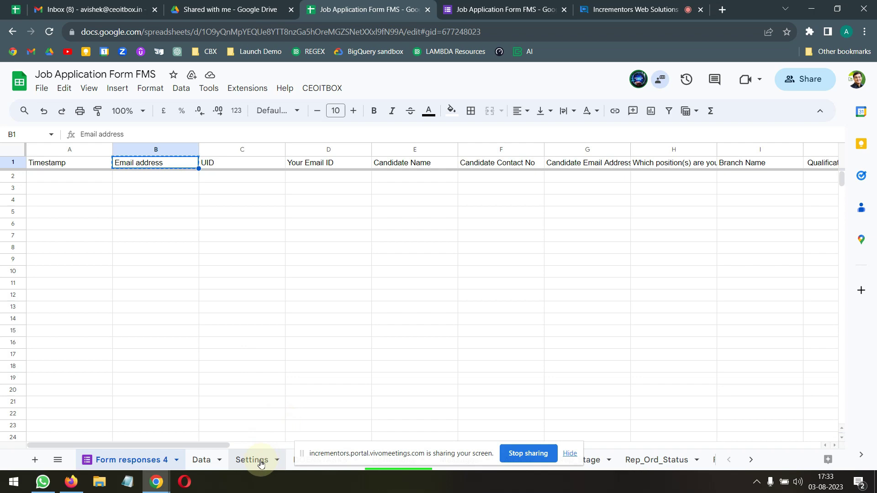
{"action": "key", "text": "ctrl+9"}
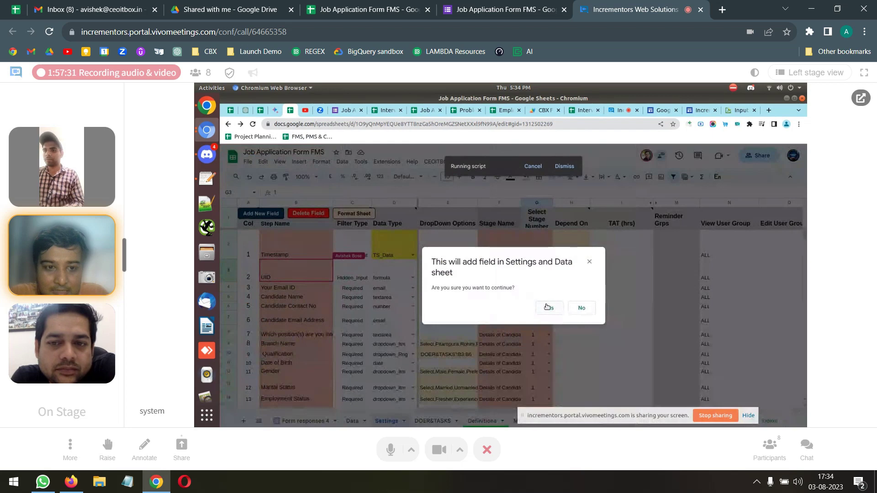
- Confirm adding a new field in the remote script and submit column number 2
{"action": "left_click", "coordinate": [548, 307]}
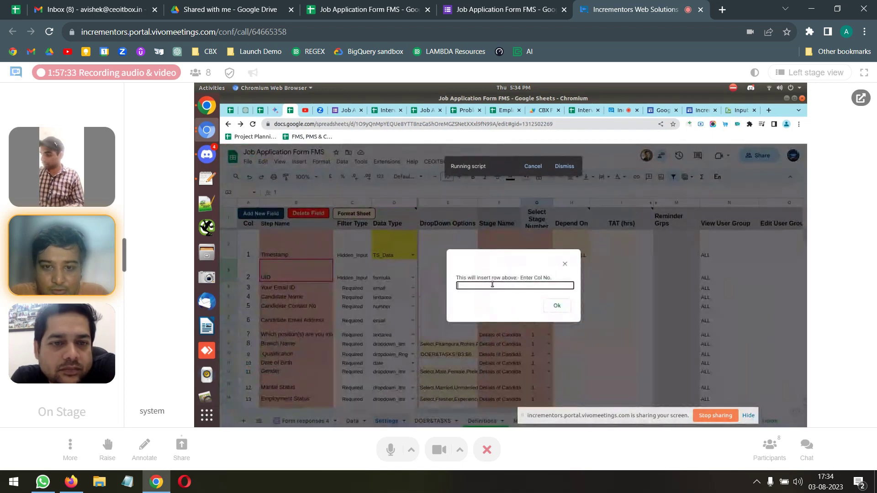
{"action": "type", "text": "2"}
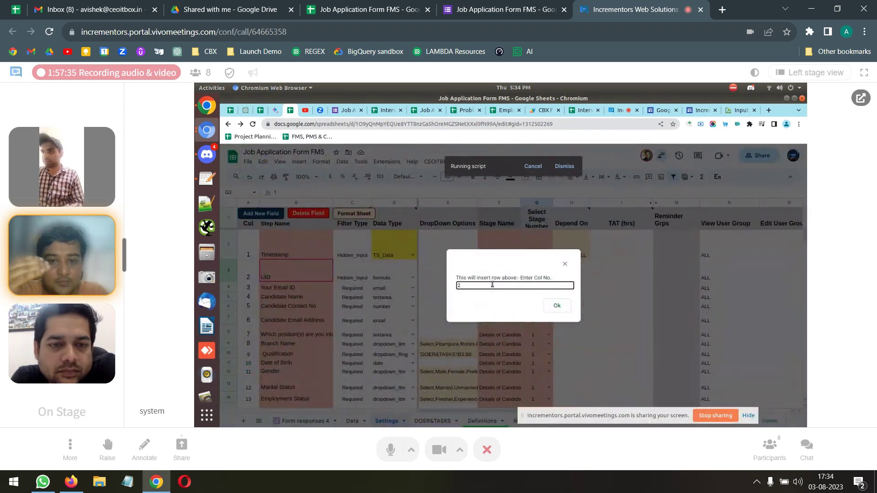
{"action": "left_click", "coordinate": [556, 307]}
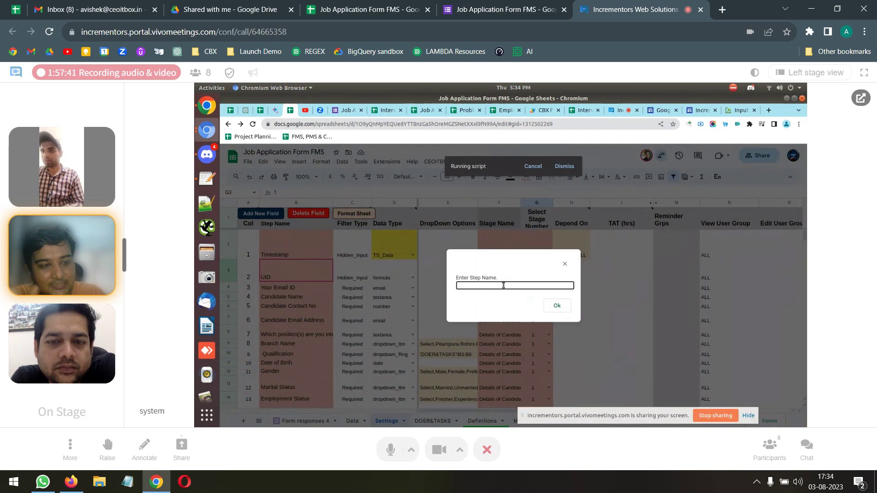
- Check Form responses 4 in the local spreadsheet, return to the meeting, then back locally
{"action": "left_click", "coordinate": [393, 9]}
{"action": "left_click", "coordinate": [142, 460]}
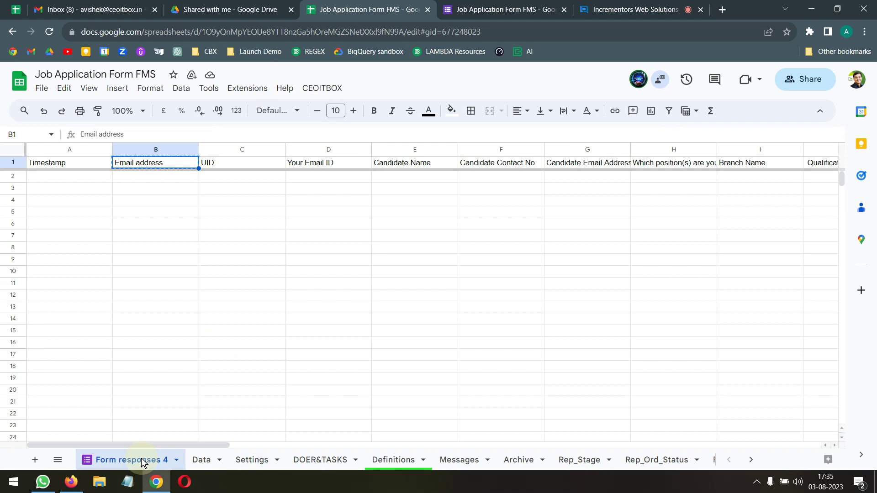
{"action": "left_click", "coordinate": [613, 9]}
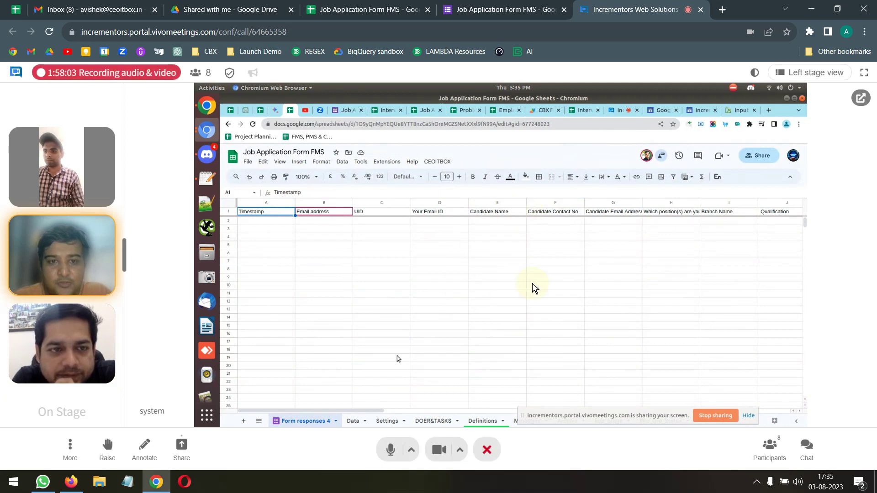
{"action": "key", "text": "ctrl+3"}
- Compare with Data's Record # column and insert an empty column before Timestamp on Form responses 4
{"action": "left_click", "coordinate": [208, 274]}
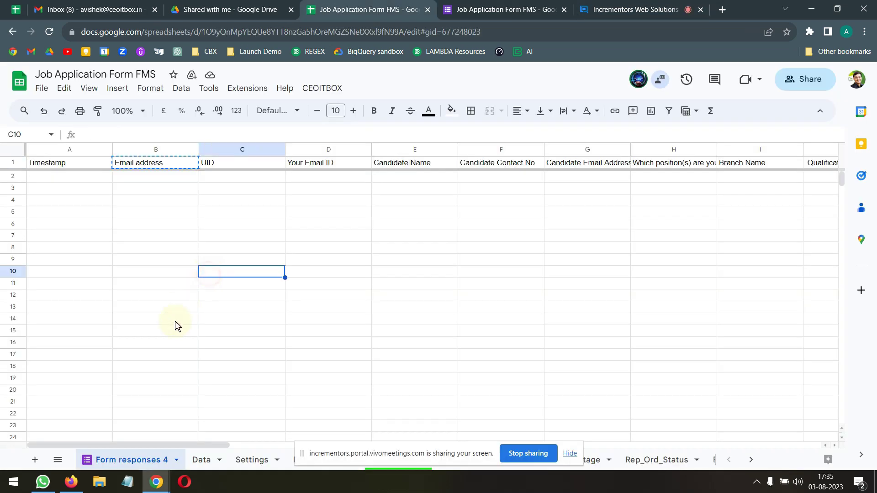
{"action": "left_click_drag", "start_coordinate": [168, 447], "coordinate": [137, 447]}
{"action": "mouse_move", "coordinate": [73, 150]}
{"action": "left_mouse_down"}
{"action": "mouse_move", "coordinate": [633, 168]}
{"action": "mouse_move", "coordinate": [833, 187]}
{"action": "mouse_move", "coordinate": [660, 212]}
{"action": "mouse_move", "coordinate": [261, 229]}
{"action": "mouse_move", "coordinate": [309, 226]}
{"action": "left_mouse_up"}
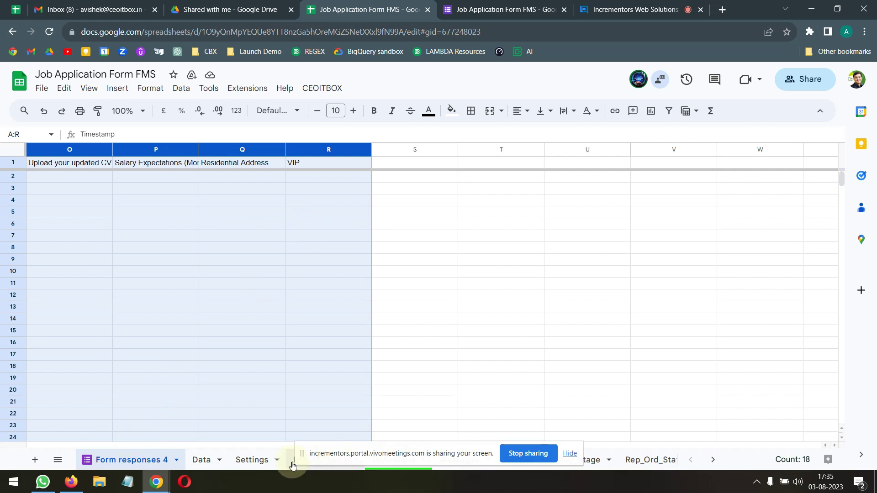
{"action": "left_click_drag", "start_coordinate": [302, 456], "coordinate": [317, 423]}
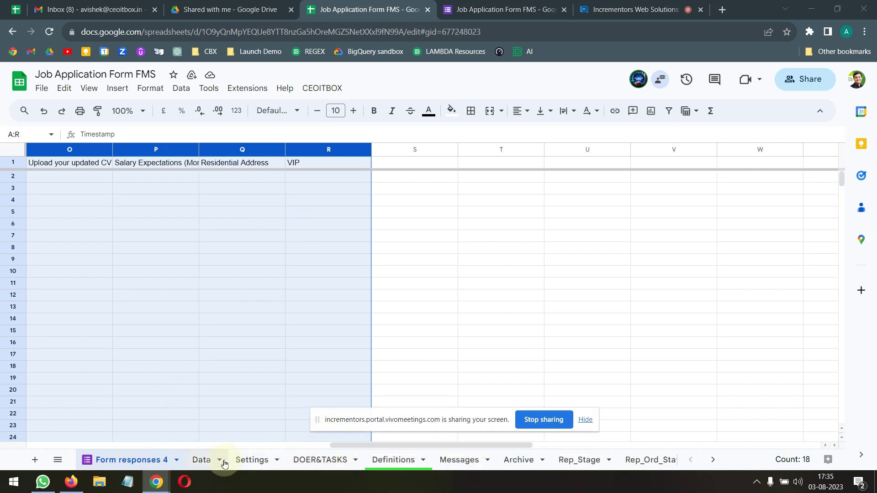
{"action": "left_click", "coordinate": [201, 459]}
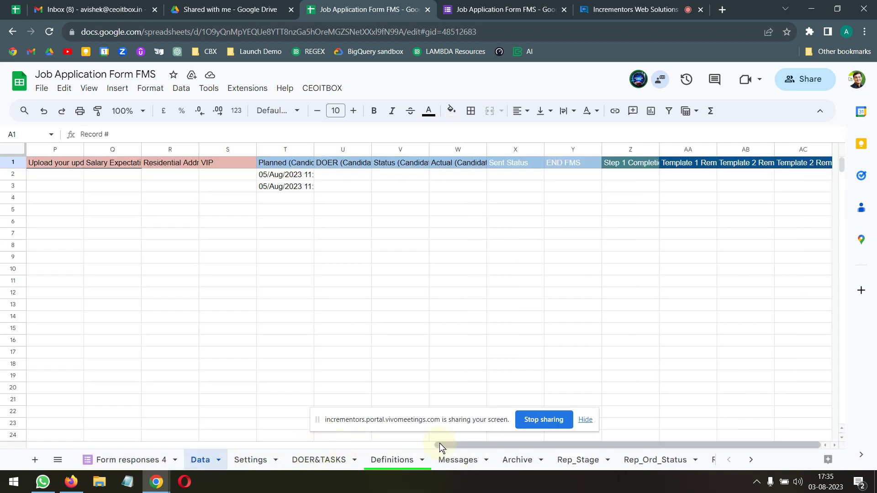
{"action": "left_click_drag", "start_coordinate": [439, 443], "coordinate": [0, 461]}
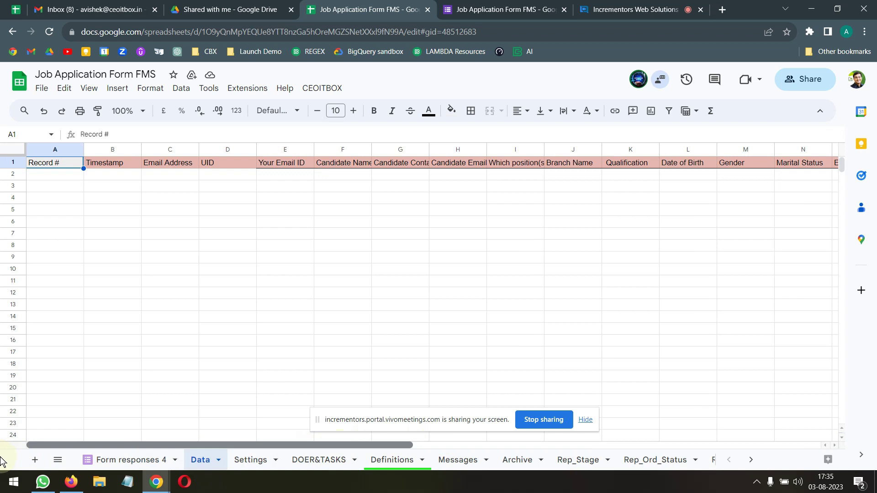
{"action": "left_click", "coordinate": [64, 150]}
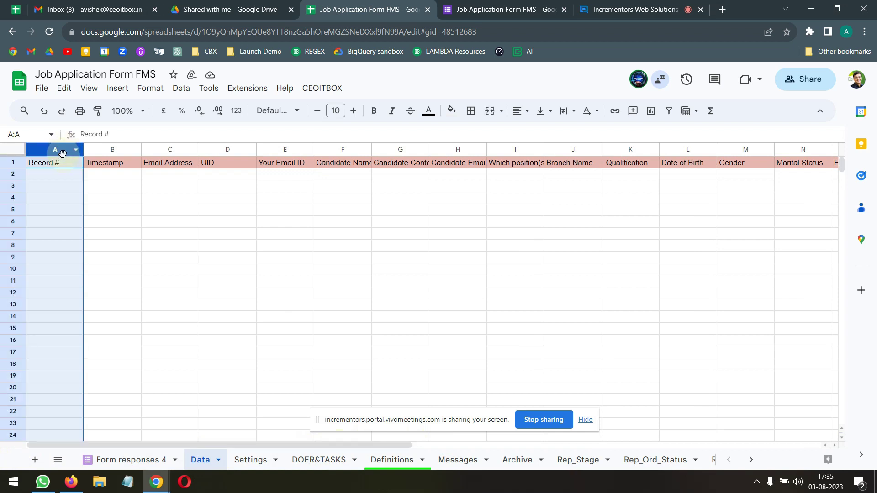
{"action": "left_click", "coordinate": [123, 459]}
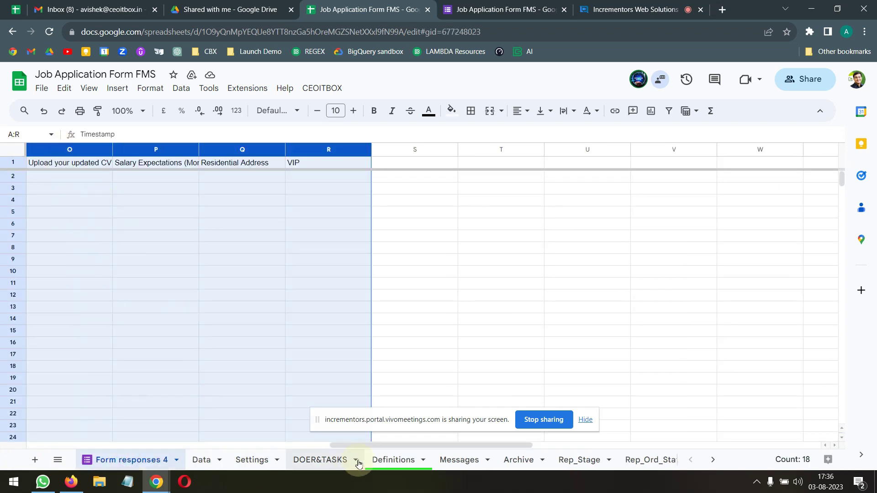
{"action": "left_click_drag", "start_coordinate": [358, 446], "coordinate": [0, 454]}
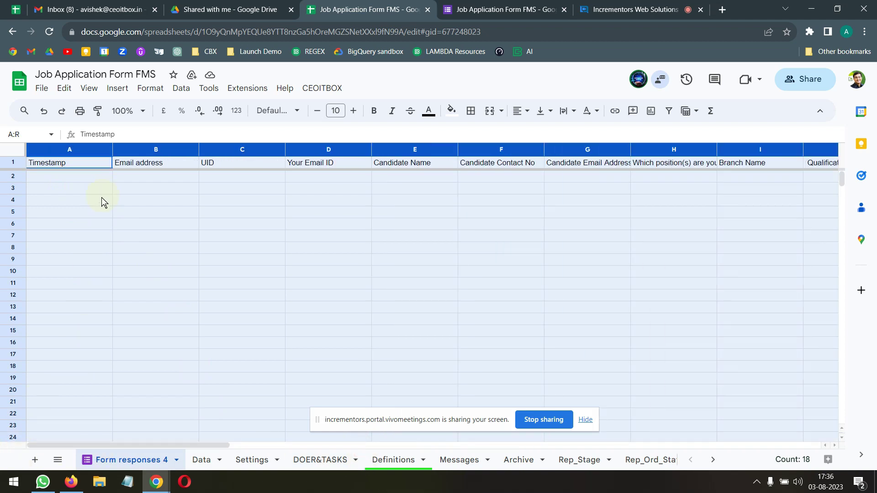
{"action": "left_click", "coordinate": [82, 222]}
{"action": "right_click", "coordinate": [72, 152]}
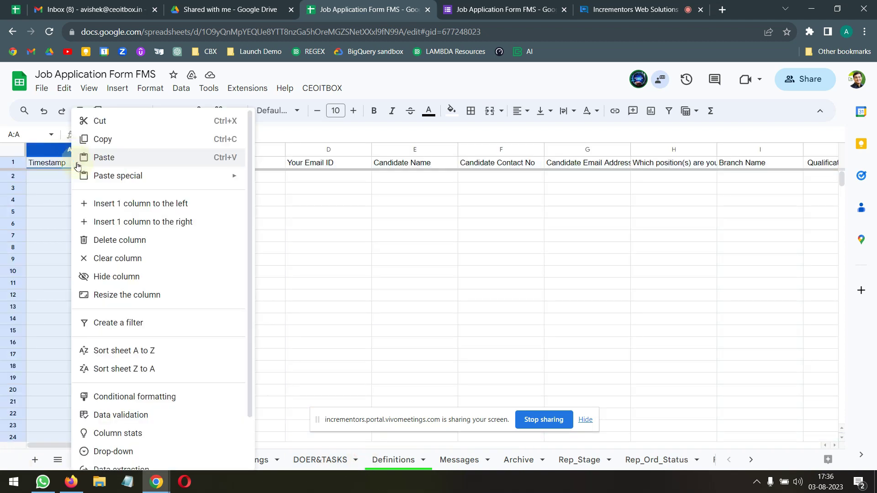
{"action": "left_click", "coordinate": [113, 205]}
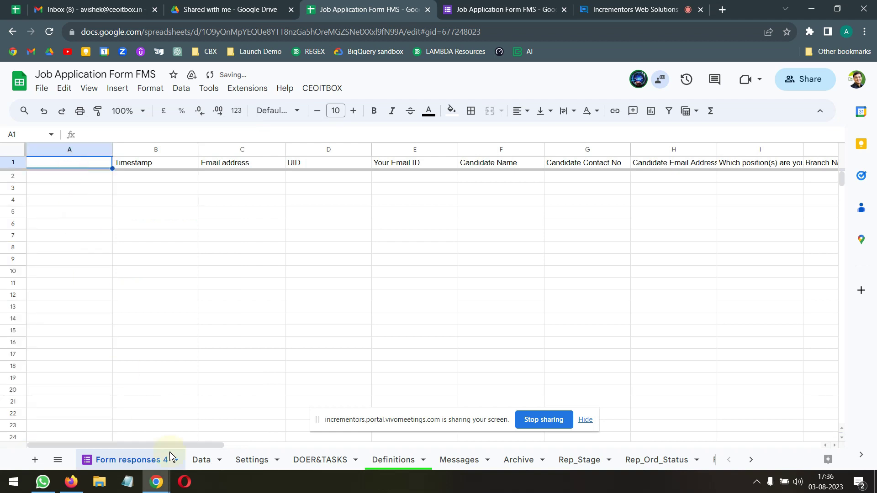
- Copy the Record # header from Data into A1 of Form responses 4
{"action": "left_click", "coordinate": [200, 459]}
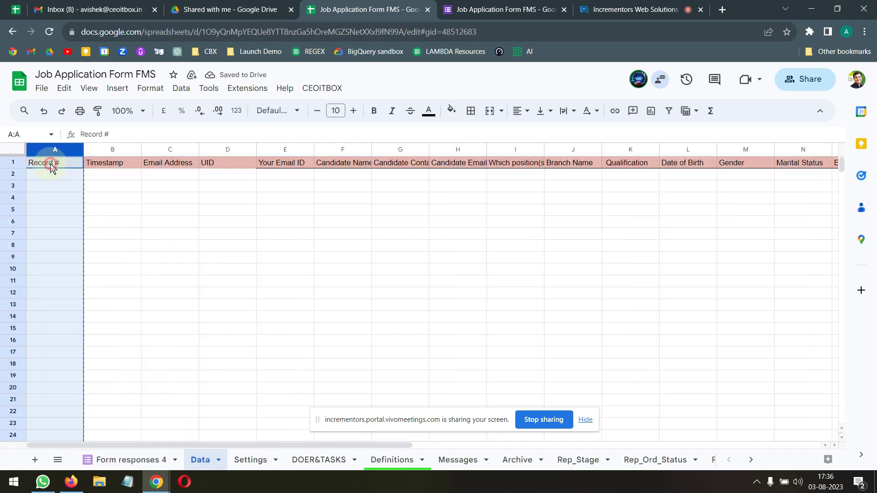
{"action": "left_click", "coordinate": [51, 165]}
{"action": "key", "text": "ctrl+c"}
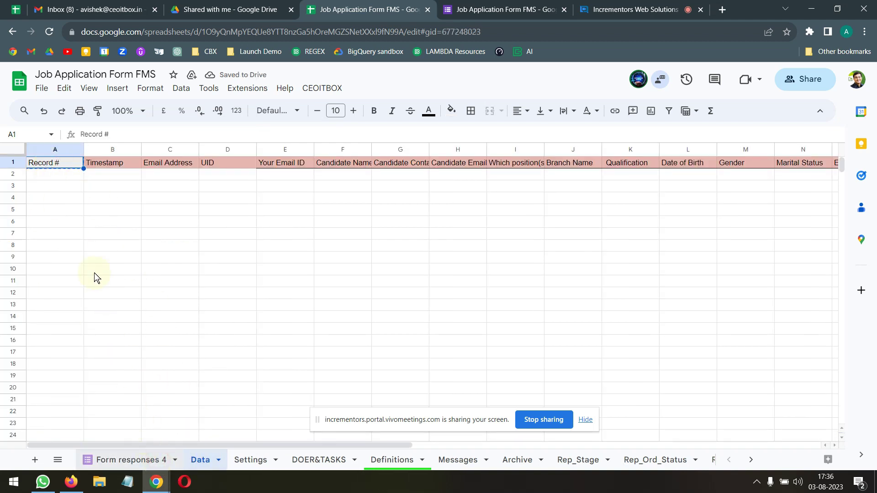
{"action": "key", "text": "ctrl+shift+Page_Up"}
{"action": "key", "text": "ctrl+v"}
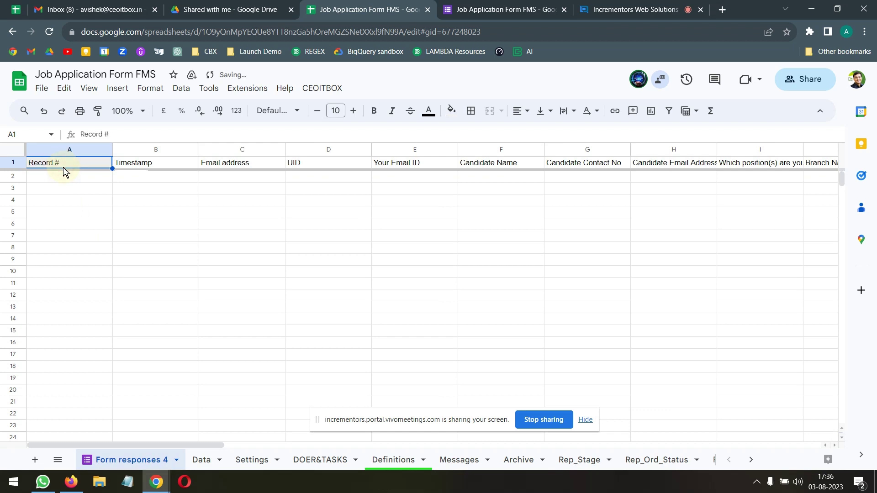
{"action": "left_click_drag", "start_coordinate": [212, 442], "coordinate": [574, 446]}
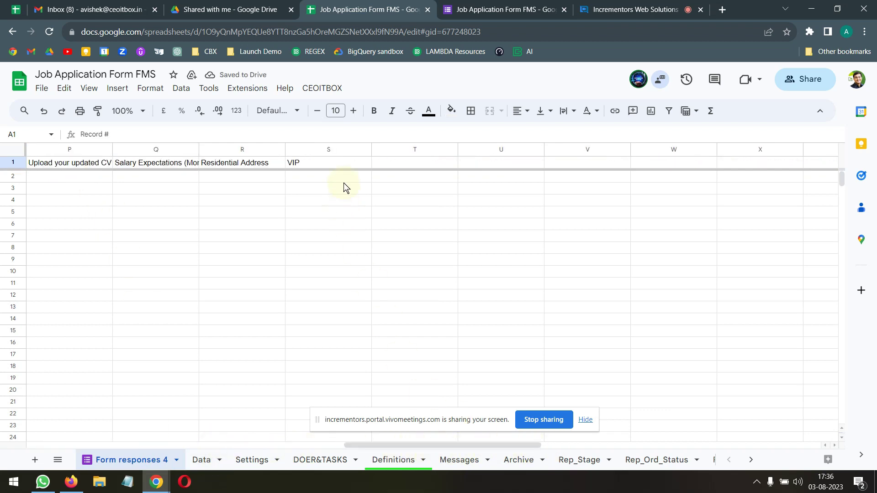
- Copy Data's process columns T–AC, Planned through Template, into Form responses 4 starting at T1
{"action": "left_click", "coordinate": [339, 153]}
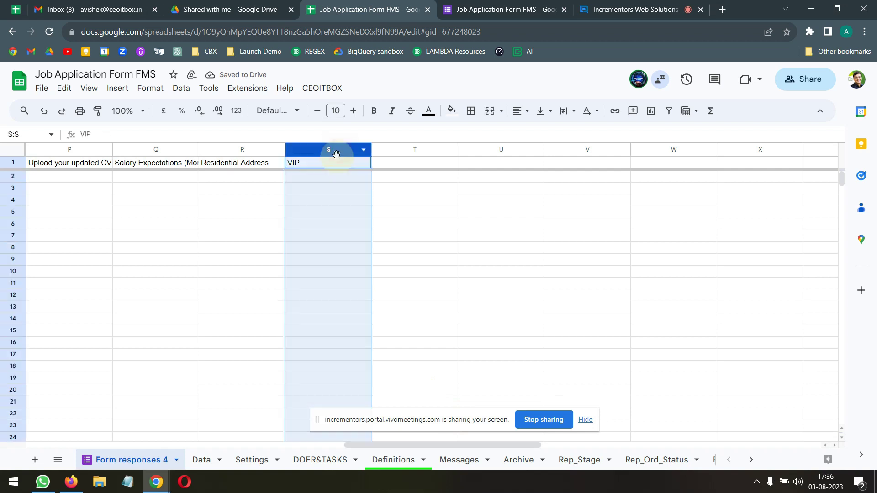
{"action": "left_click", "coordinate": [209, 457]}
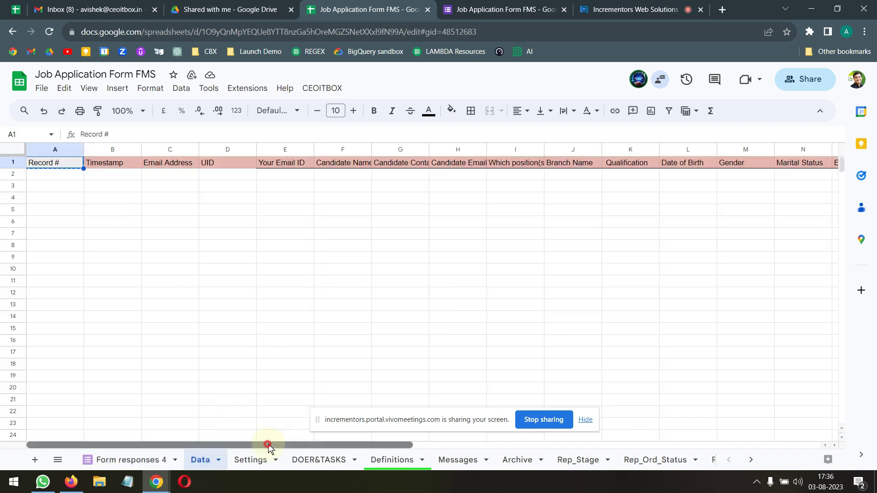
{"action": "left_click_drag", "start_coordinate": [269, 446], "coordinate": [368, 447]}
{"action": "left_click_drag", "start_coordinate": [431, 449], "coordinate": [574, 396]}
{"action": "left_click_drag", "start_coordinate": [518, 149], "coordinate": [800, 198]}
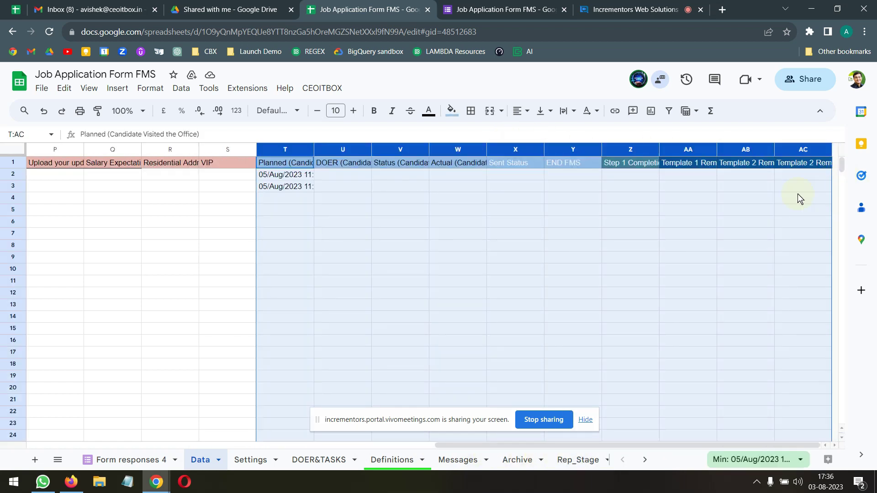
{"action": "left_click", "coordinate": [155, 460]}
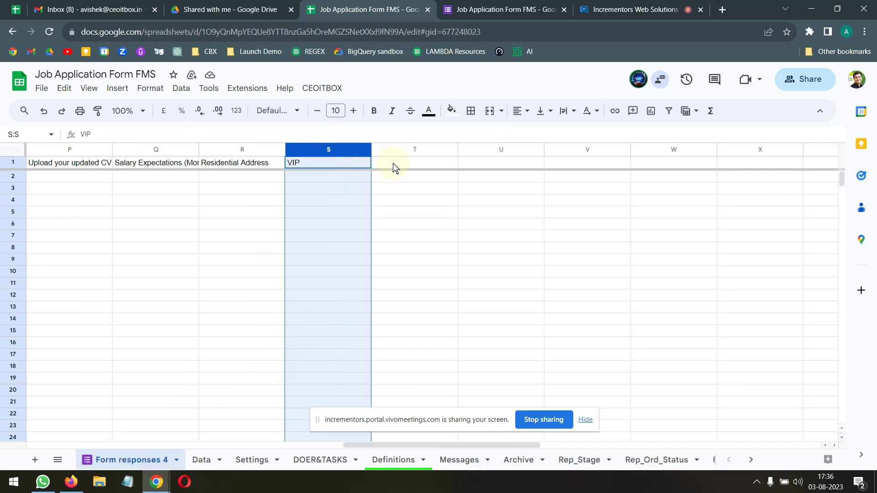
{"action": "left_click", "coordinate": [396, 165]}
{"action": "key", "text": "ctrl+v"}
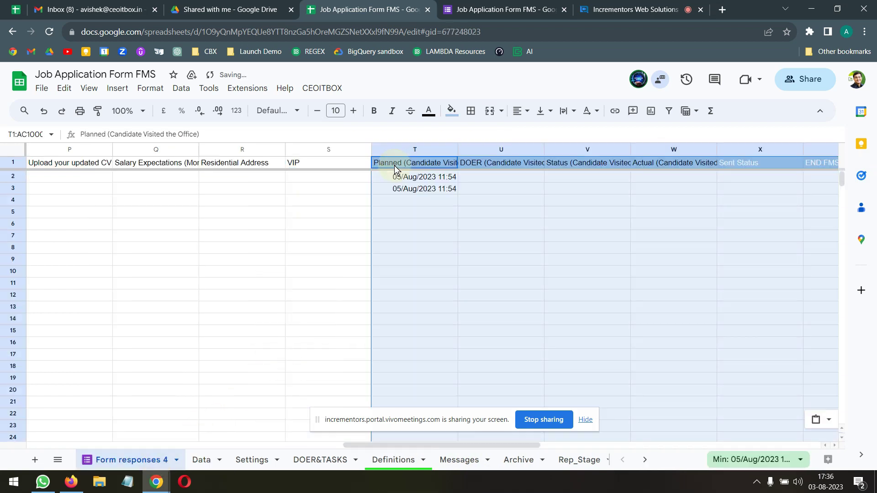
{"action": "left_click", "coordinate": [205, 461]}
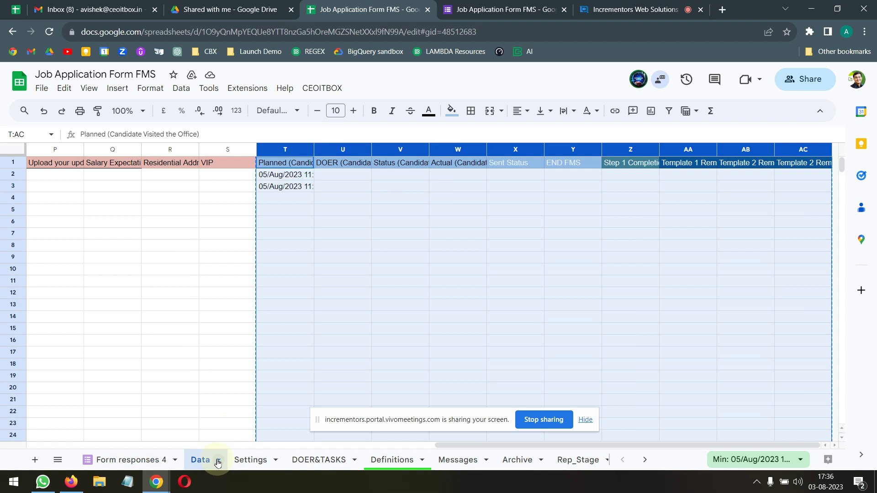
- Rename the old Data sheet to 1
{"action": "double_click", "coordinate": [204, 461]}
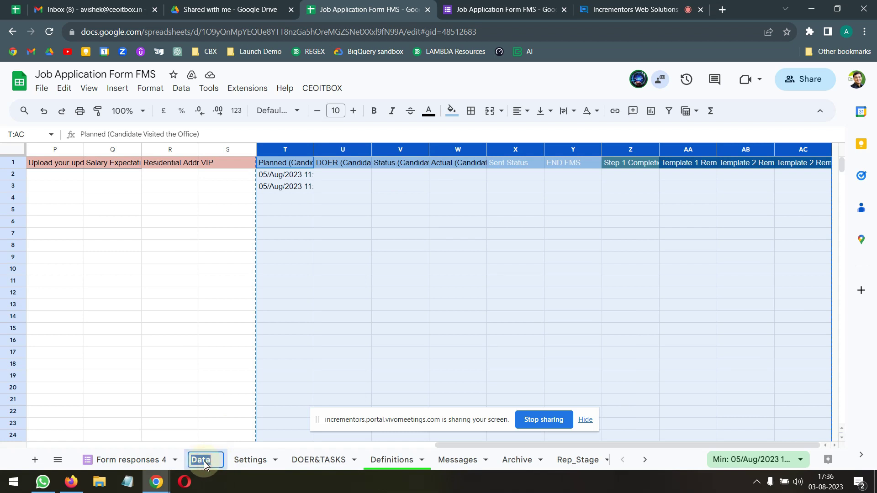
{"action": "type", "text": "1"}
{"action": "left_click", "coordinate": [202, 424]}
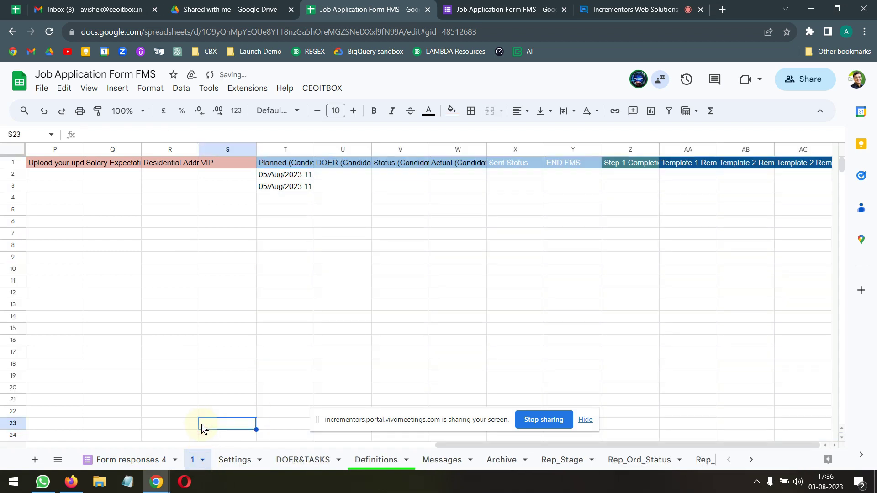
- Rename the Form responses 4 sheet to Data
{"action": "left_click", "coordinate": [154, 464]}
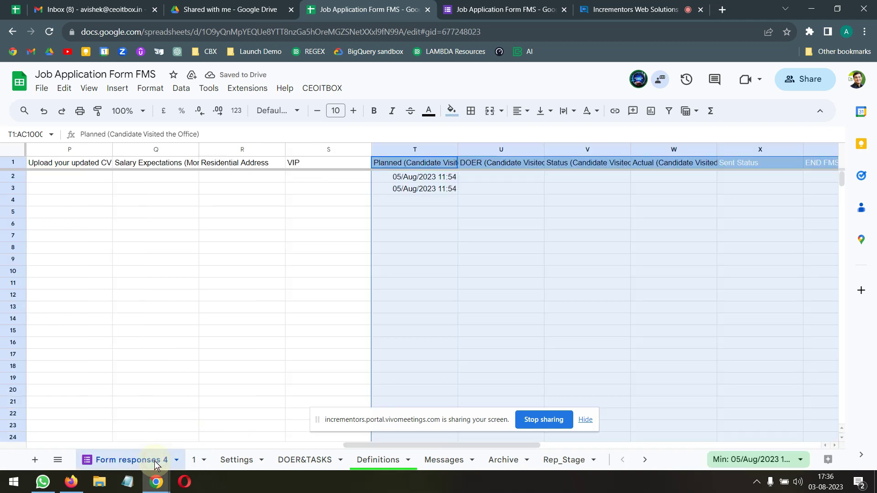
{"action": "left_click", "coordinate": [175, 461]}
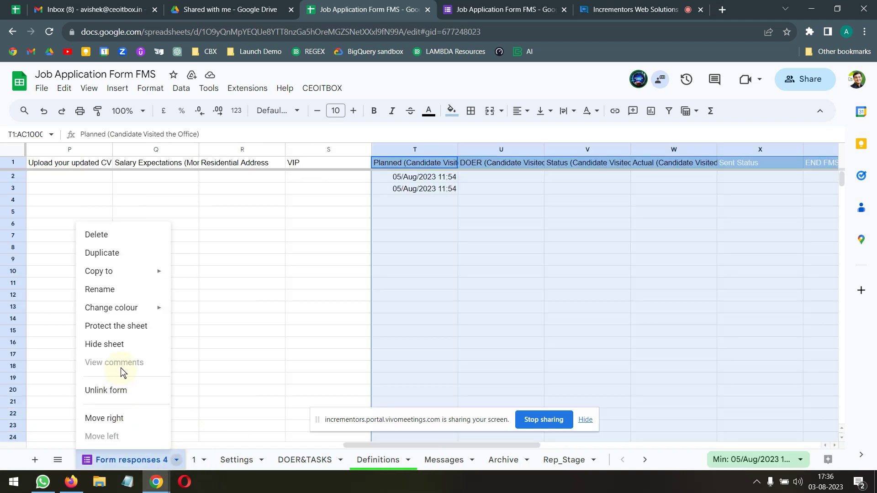
{"action": "left_click", "coordinate": [118, 288]}
{"action": "type", "text": "Data"}
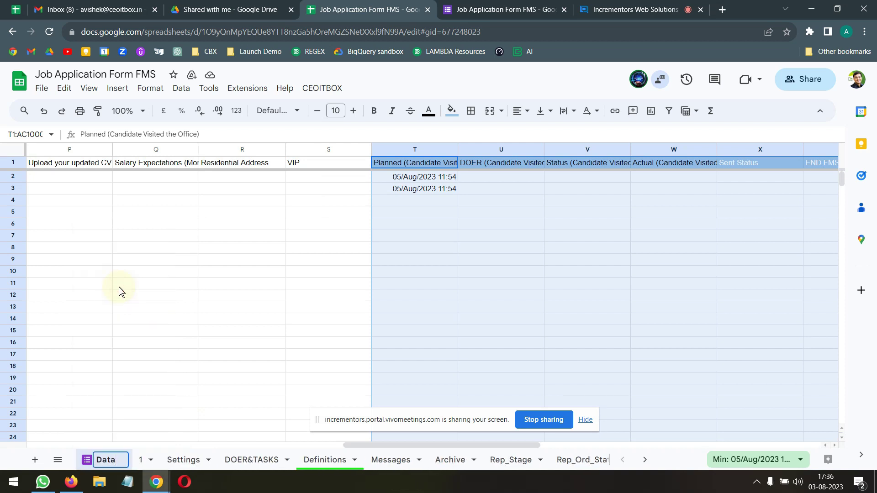
{"action": "left_click", "coordinate": [119, 288]}
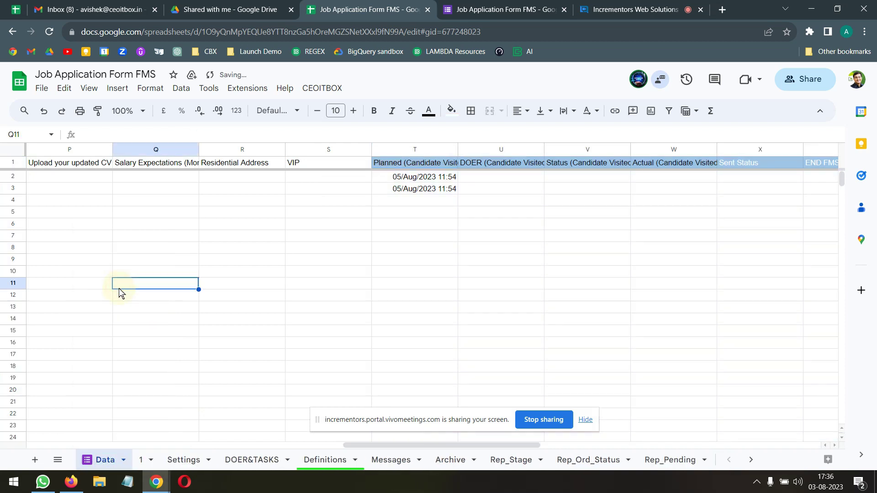
{"action": "left_click", "coordinate": [151, 463]}
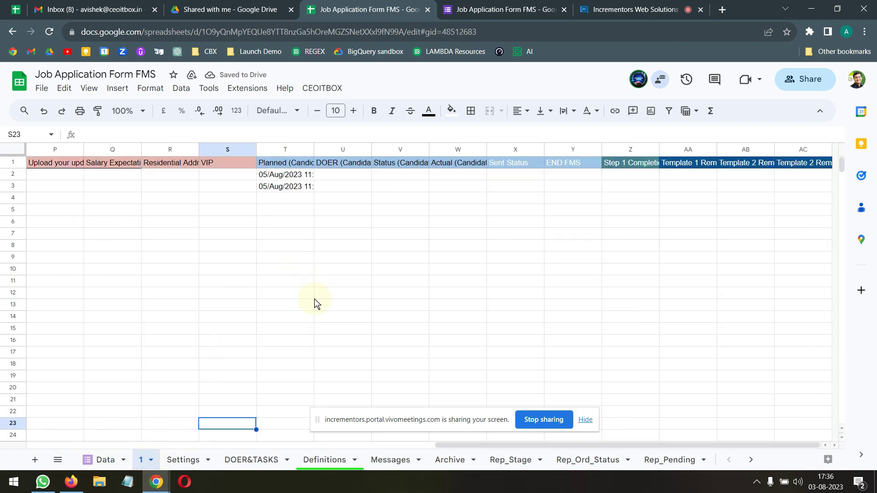
{"action": "left_click", "coordinate": [112, 460]}
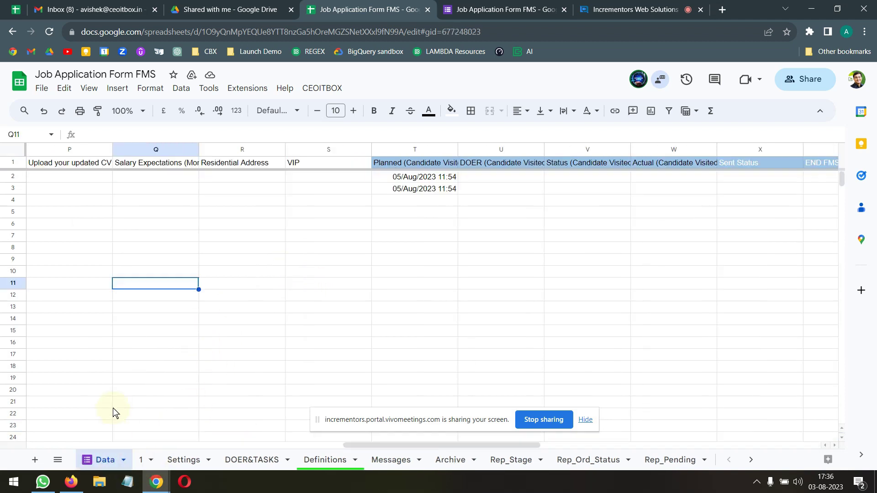
{"action": "left_click", "coordinate": [186, 461]}
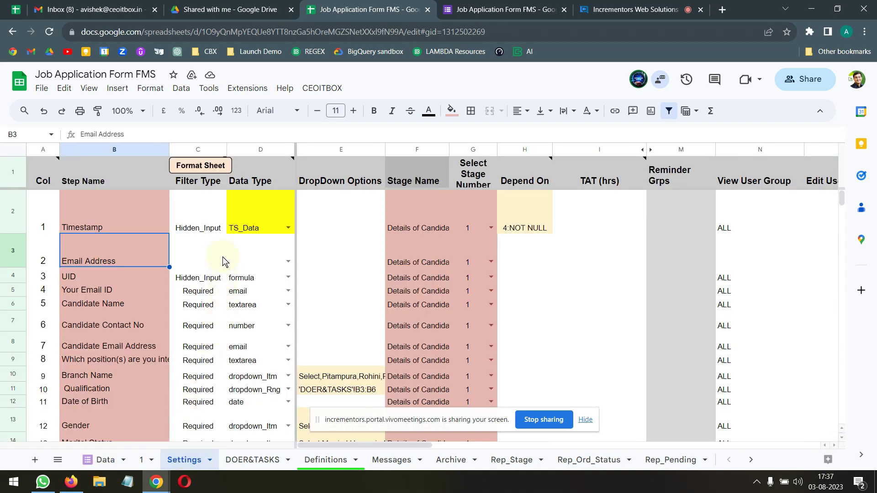
- Choose email as the Data Type for the Email Address field in Settings D3
{"action": "left_click", "coordinate": [289, 262]}
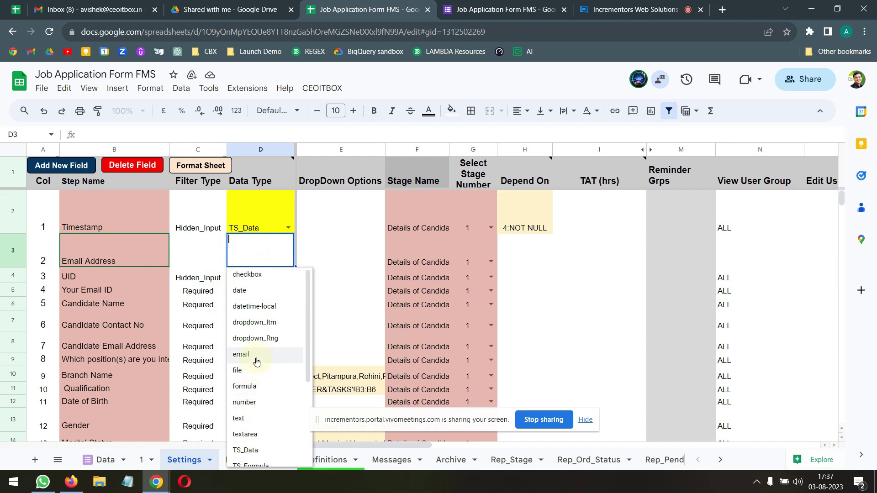
{"action": "left_click", "coordinate": [257, 360]}
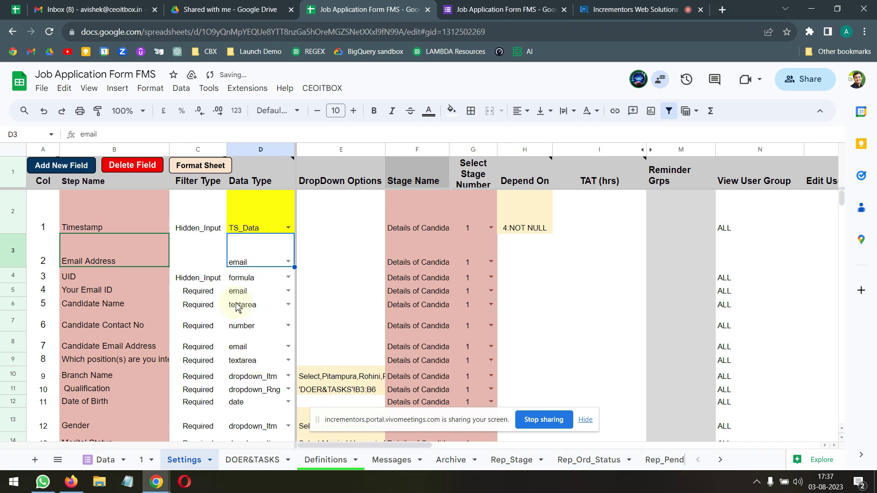
{"action": "scroll", "coordinate": [372, 320], "scroll_direction": "down", "scroll_amount": 1}
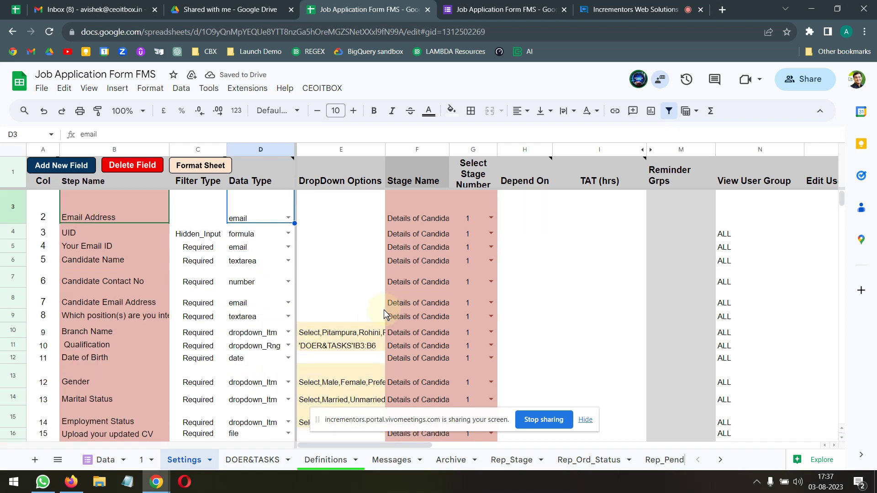
{"action": "scroll", "coordinate": [373, 322], "scroll_direction": "up", "scroll_amount": 1}
- Narrow the Record # column on the Data sheet
{"action": "left_click", "coordinate": [105, 460]}
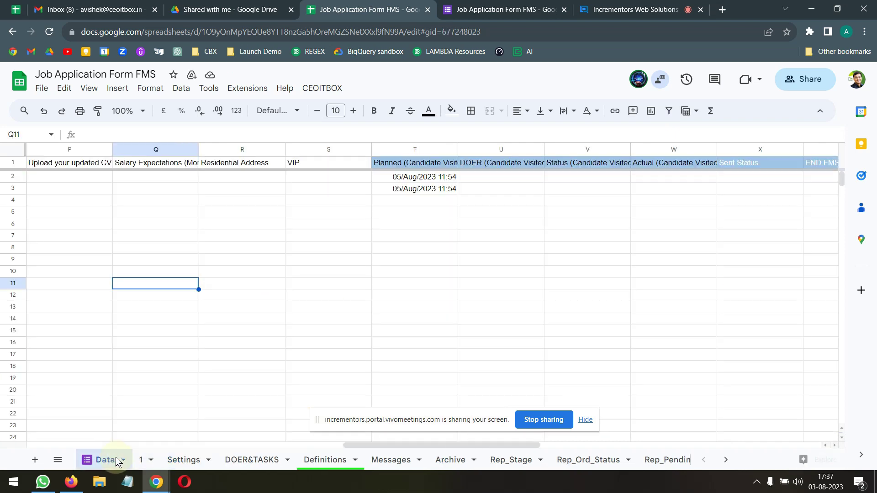
{"action": "left_click_drag", "start_coordinate": [359, 446], "coordinate": [6, 425]}
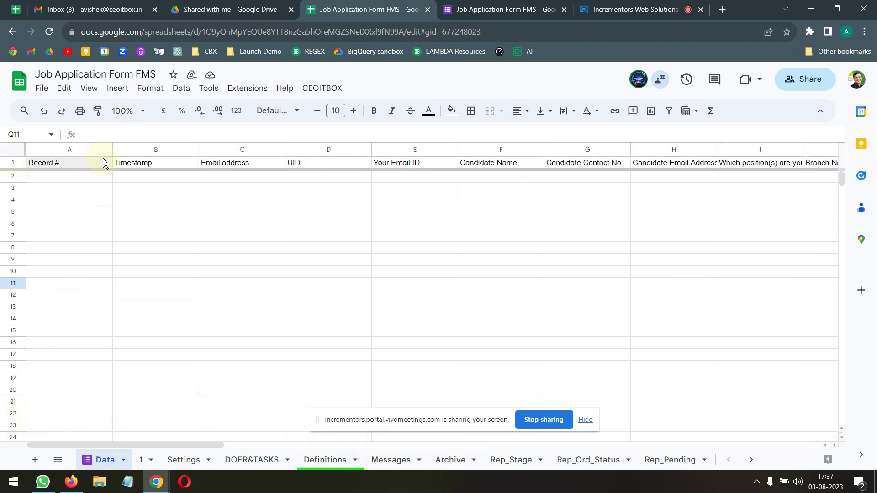
{"action": "left_click_drag", "start_coordinate": [112, 150], "coordinate": [751, 164]}
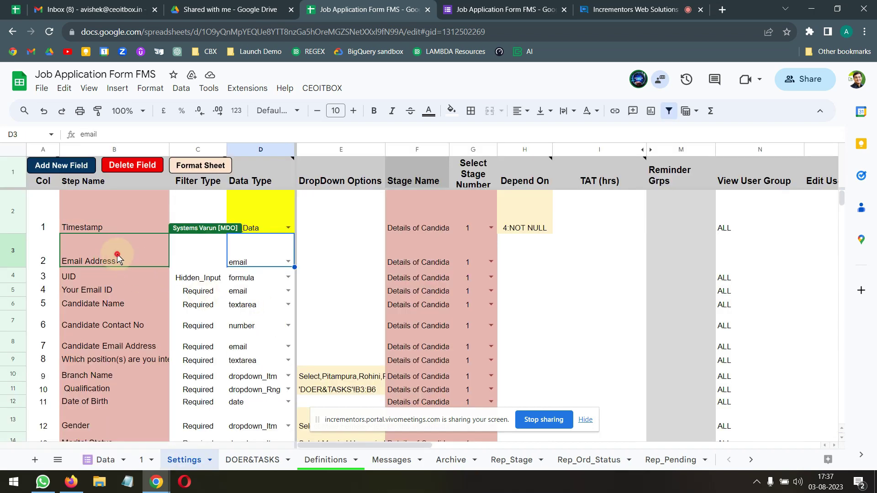
- Paint the Settings step-name cell's pink formatting onto Data headers B1:S1
{"action": "left_click", "coordinate": [115, 290]}
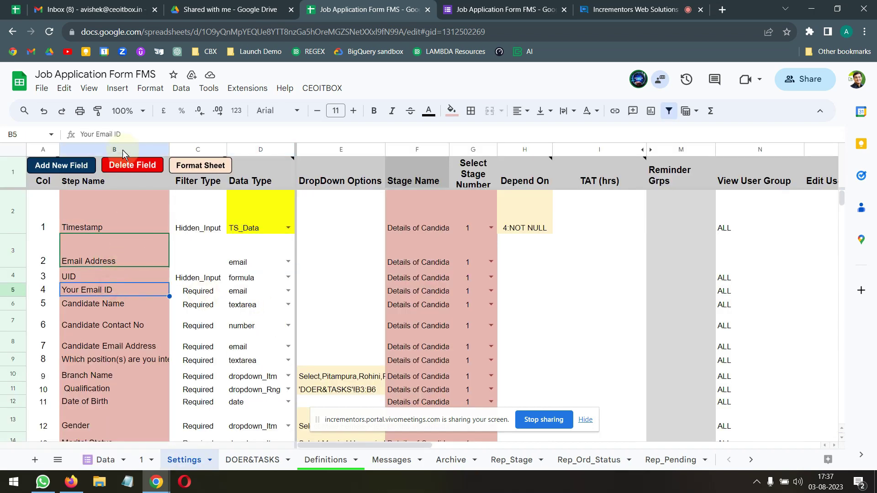
{"action": "left_click", "coordinate": [99, 112]}
{"action": "left_click", "coordinate": [101, 461]}
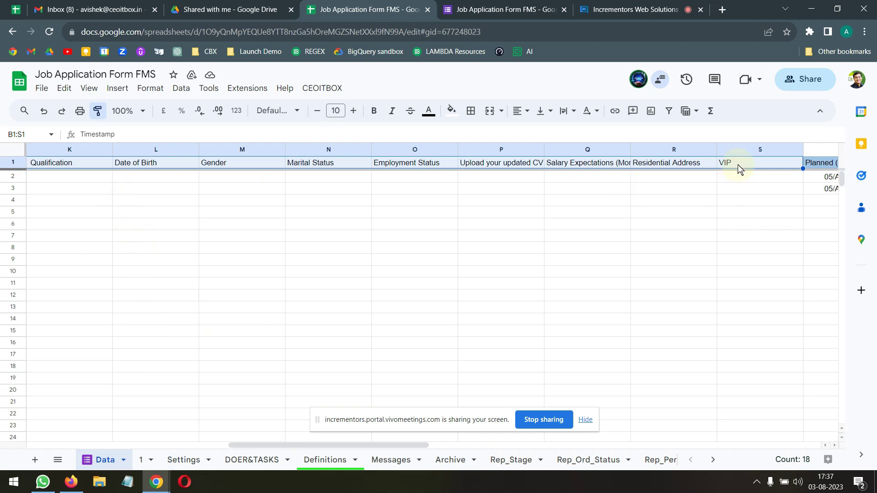
{"action": "mouse_move", "coordinate": [738, 166]}
{"action": "left_mouse_down"}
{"action": "mouse_move", "coordinate": [1, 169]}
{"action": "mouse_move", "coordinate": [96, 163]}
{"action": "mouse_move", "coordinate": [49, 168]}
{"action": "left_mouse_up"}
{"action": "left_click", "coordinate": [114, 179]}
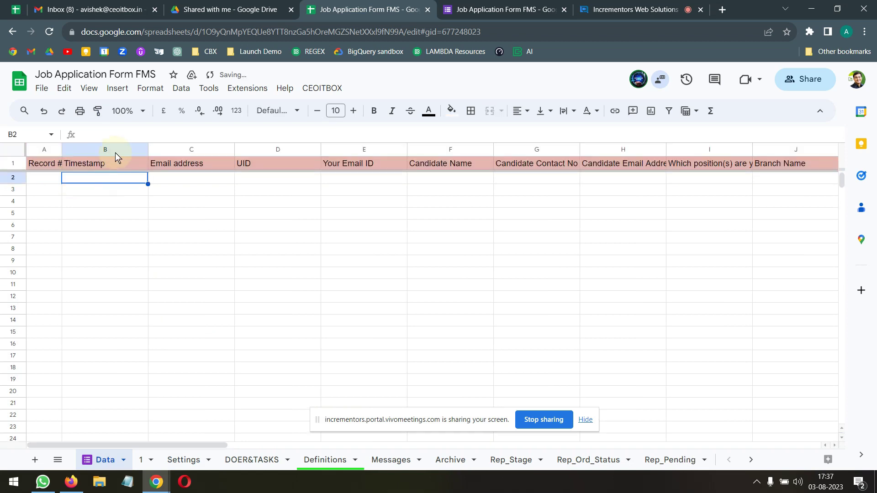
- Select the Planned column T together with the Actual column W
{"action": "left_click", "coordinate": [113, 148]}
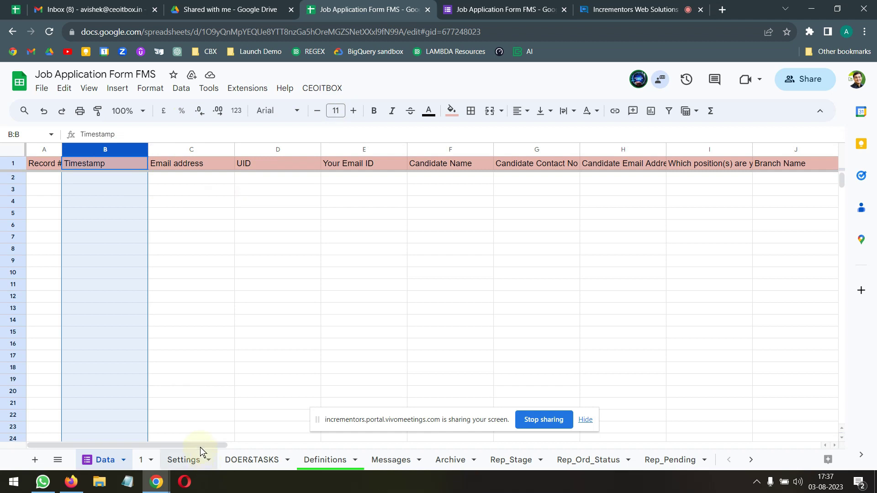
{"action": "left_click_drag", "start_coordinate": [200, 446], "coordinate": [526, 444]}
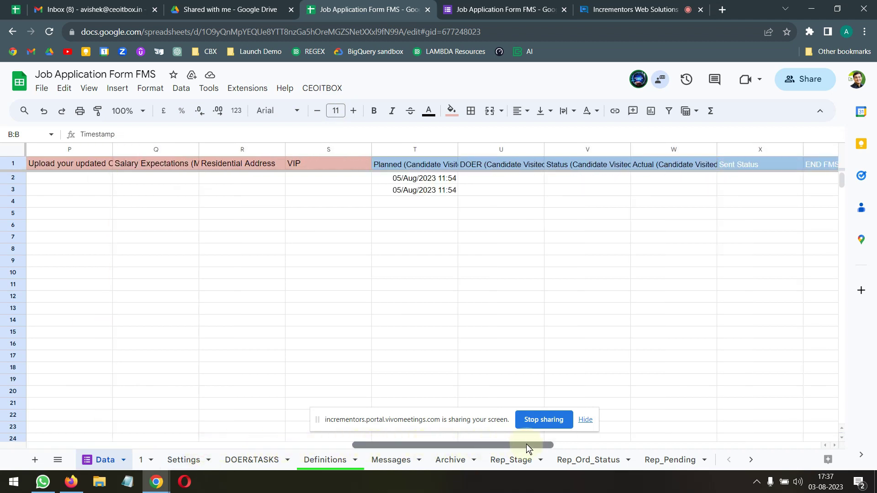
{"action": "left_click", "coordinate": [432, 150]}
{"action": "left_click", "coordinate": [672, 151], "text": "ctrl"}
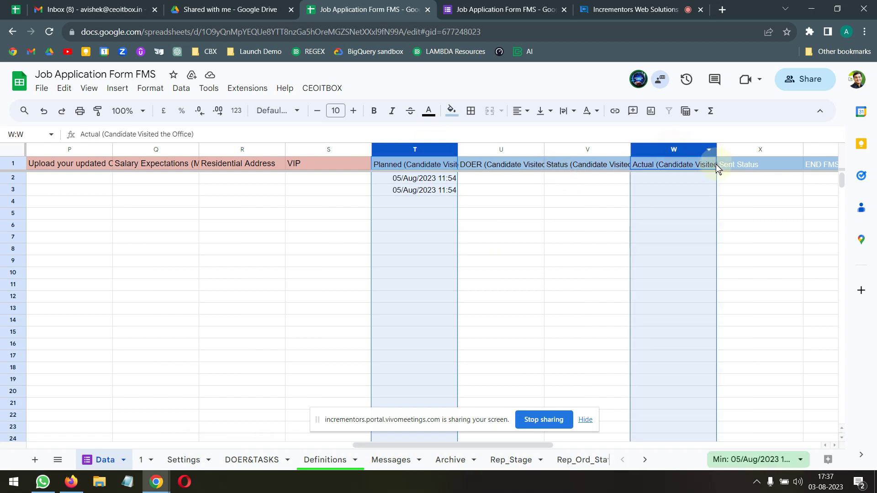
{"action": "left_click_drag", "start_coordinate": [472, 444], "coordinate": [530, 445]}
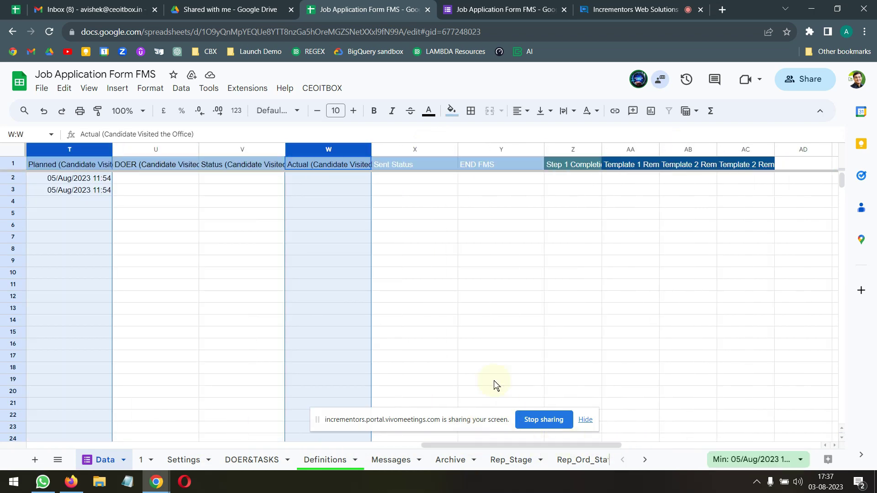
{"action": "left_click", "coordinate": [326, 88]}
- Format the selected date columns as yyyy-mm-dd HH:MM
{"action": "mouse_move", "coordinate": [181, 88]}
{"action": "mouse_move", "coordinate": [250, 108]}
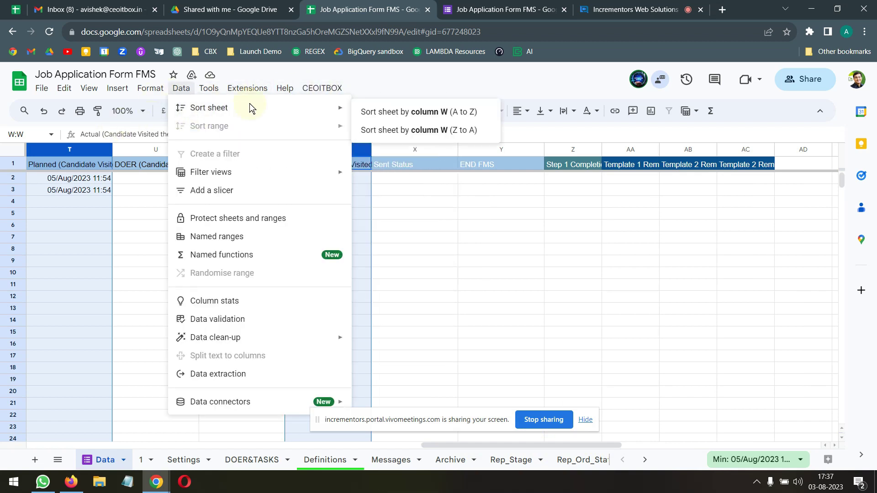
{"action": "left_click", "coordinate": [381, 75]}
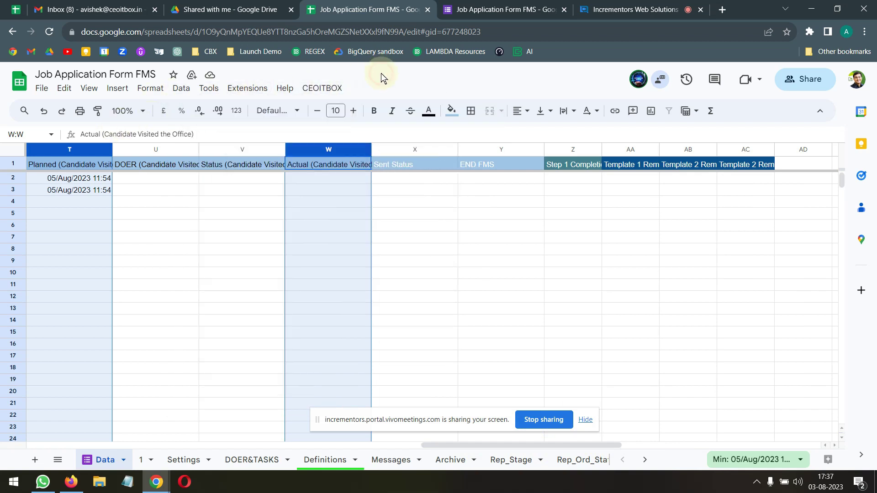
{"action": "left_click", "coordinate": [236, 112]}
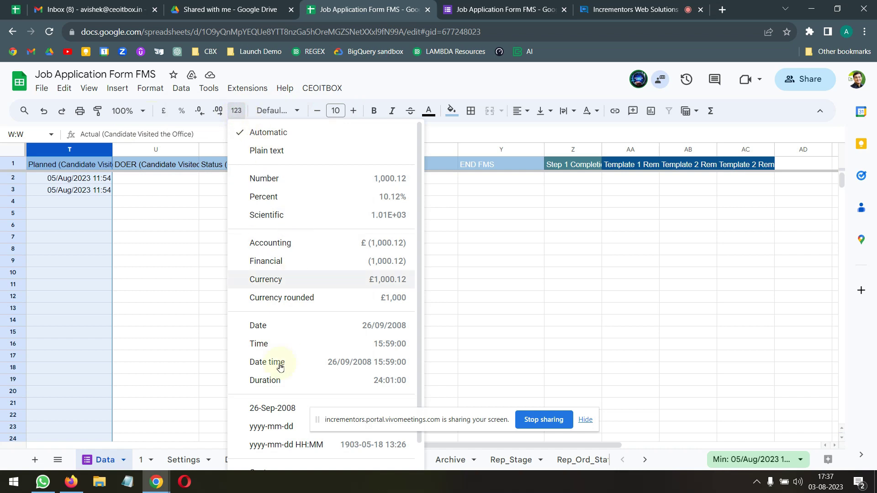
{"action": "left_click", "coordinate": [274, 444]}
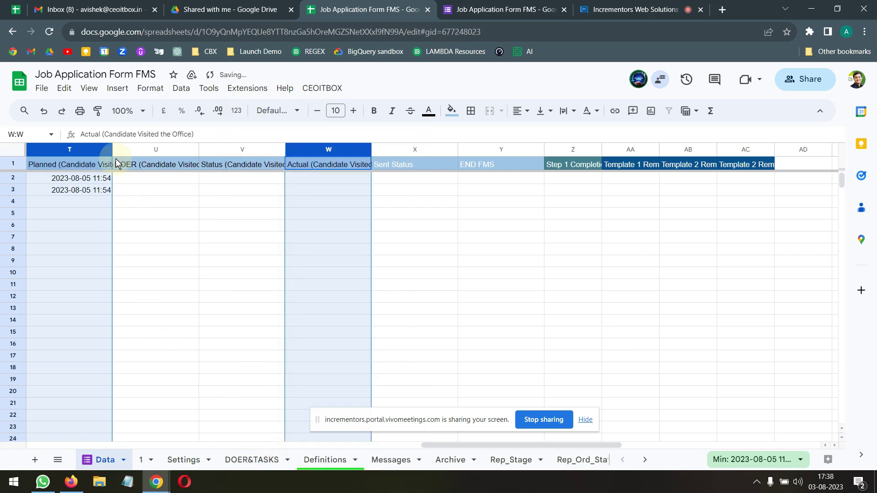
- Auto-fit columns T and W and widen the Timestamp column
{"action": "left_click_drag", "start_coordinate": [114, 150], "coordinate": [121, 150]}
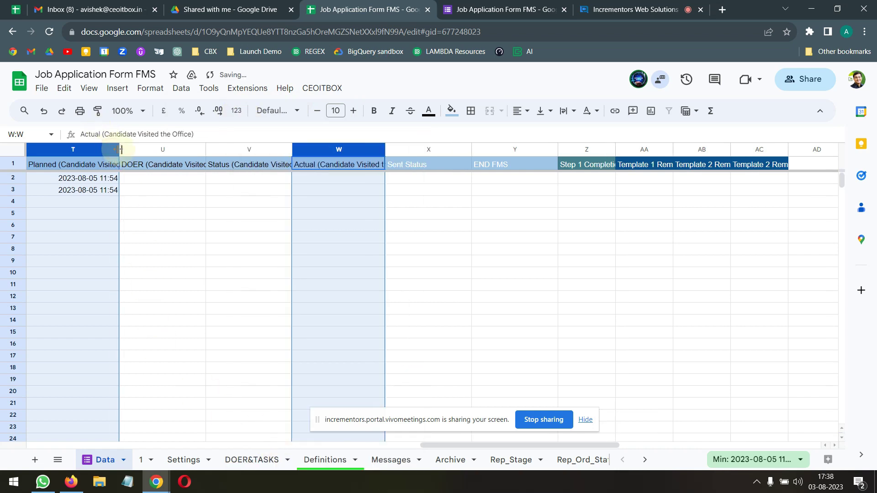
{"action": "double_click", "coordinate": [119, 150]}
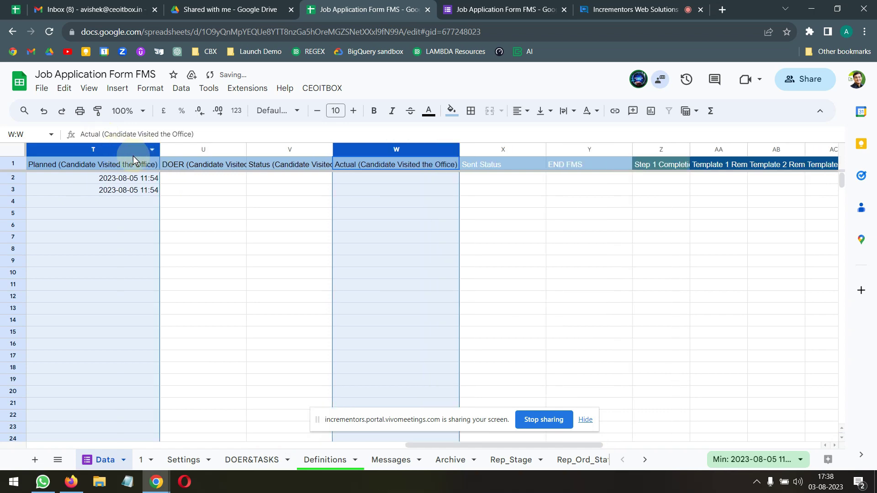
{"action": "left_click_drag", "start_coordinate": [419, 444], "coordinate": [2, 440]}
{"action": "left_click", "coordinate": [78, 178]}
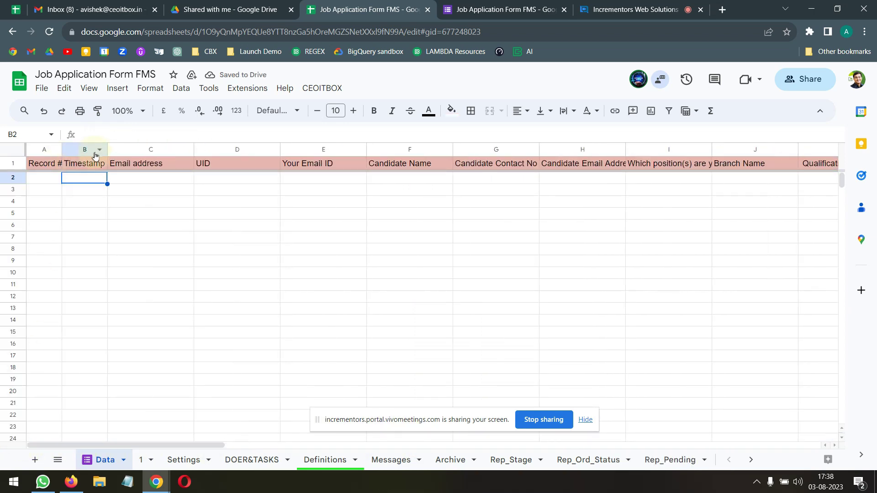
{"action": "left_click_drag", "start_coordinate": [108, 149], "coordinate": [137, 153]}
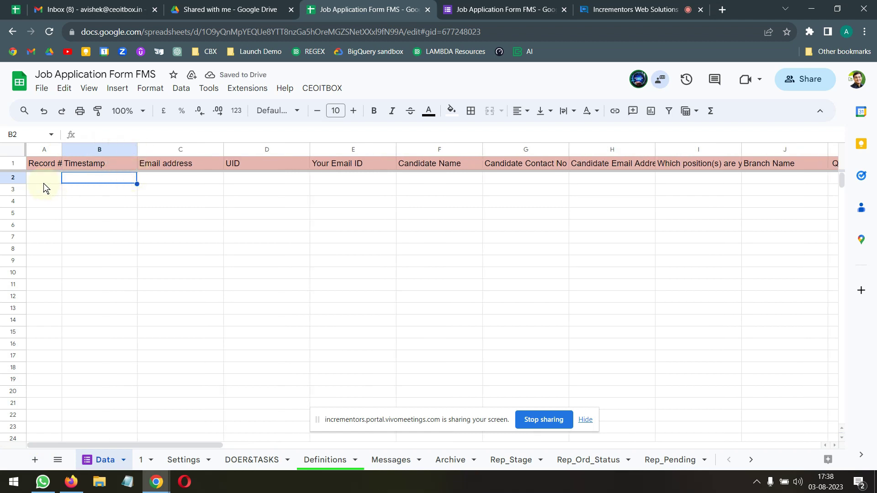
{"action": "left_click", "coordinate": [19, 181]}
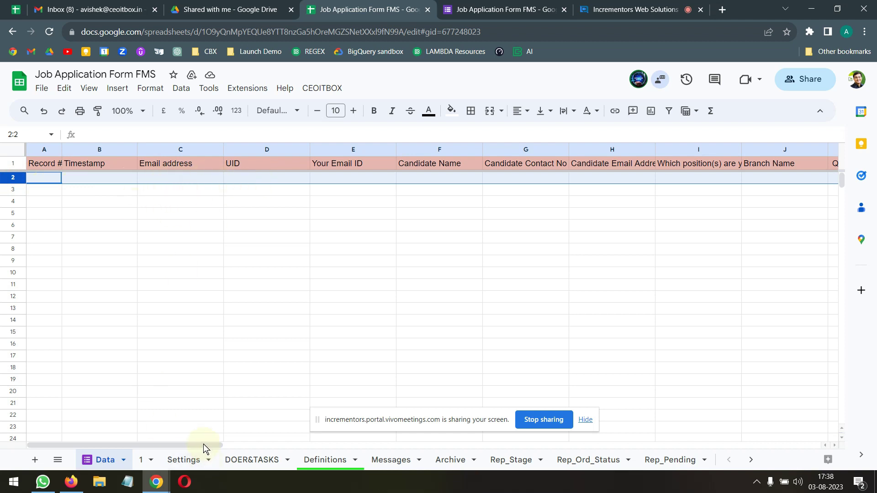
{"action": "left_click_drag", "start_coordinate": [204, 443], "coordinate": [500, 447]}
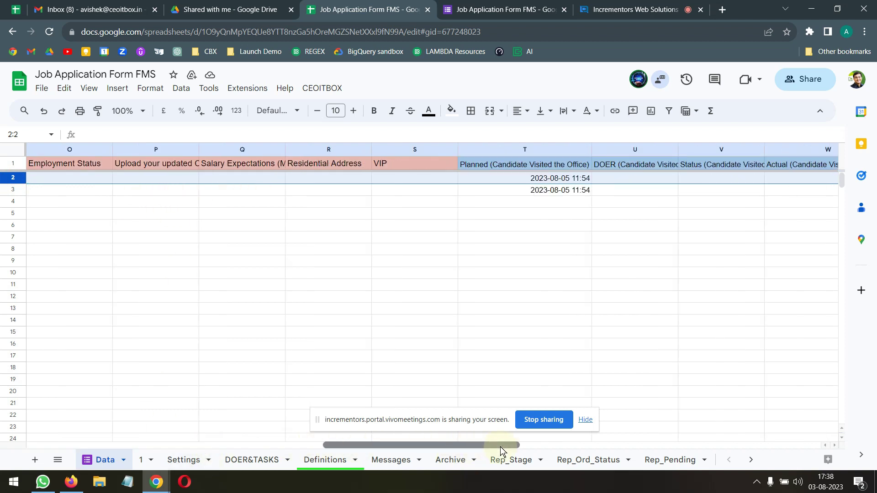
- Review the Planned step's TAT of 18 and 1:TIME dependency on Settings
{"action": "left_click", "coordinate": [187, 460]}
{"action": "scroll", "coordinate": [319, 313], "scroll_direction": "down", "scroll_amount": 3}
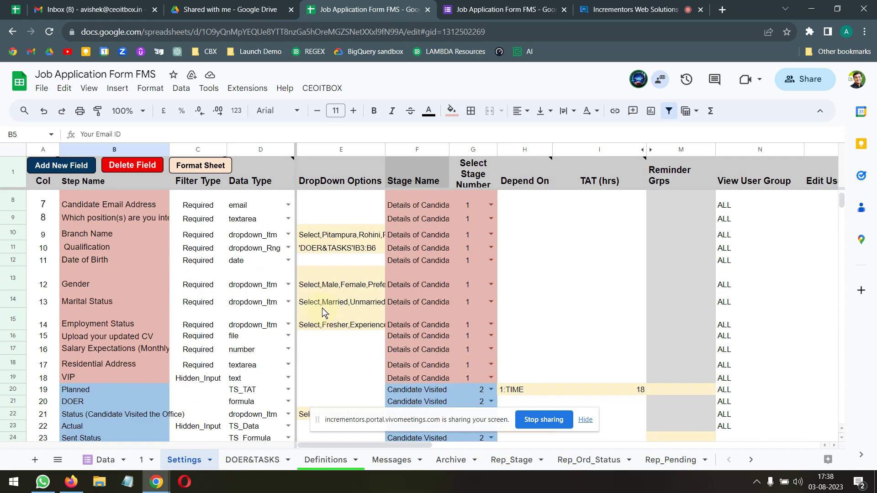
{"action": "left_click", "coordinate": [629, 391]}
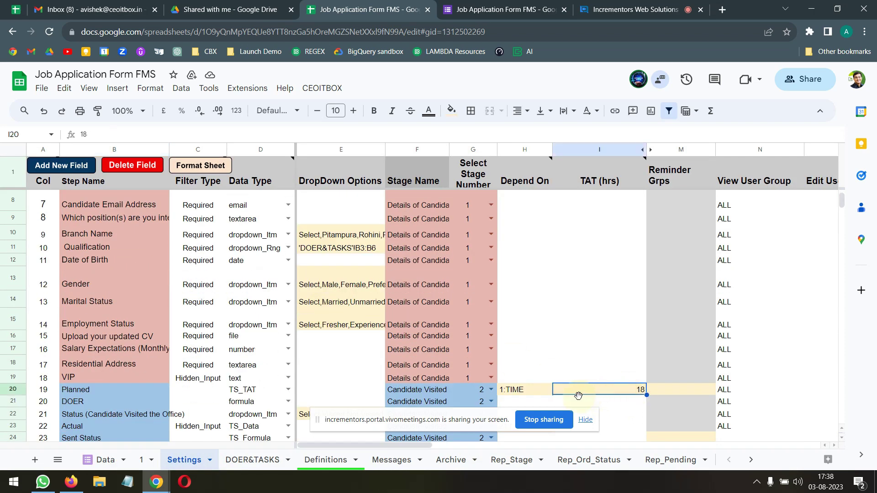
{"action": "left_click", "coordinate": [516, 391]}
{"action": "left_click", "coordinate": [105, 460]}
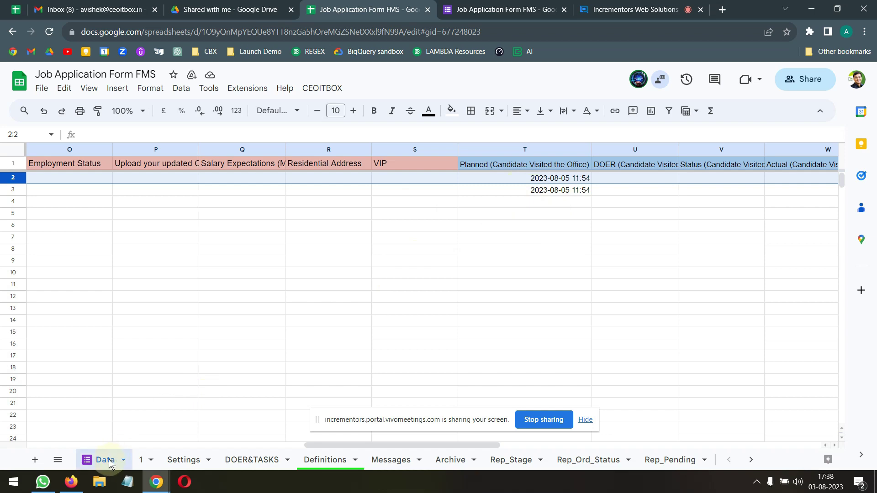
- Clear the two Planned timestamps in T2:T3
{"action": "left_click_drag", "start_coordinate": [319, 446], "coordinate": [405, 433]}
{"action": "left_click_drag", "start_coordinate": [219, 179], "coordinate": [227, 194]}
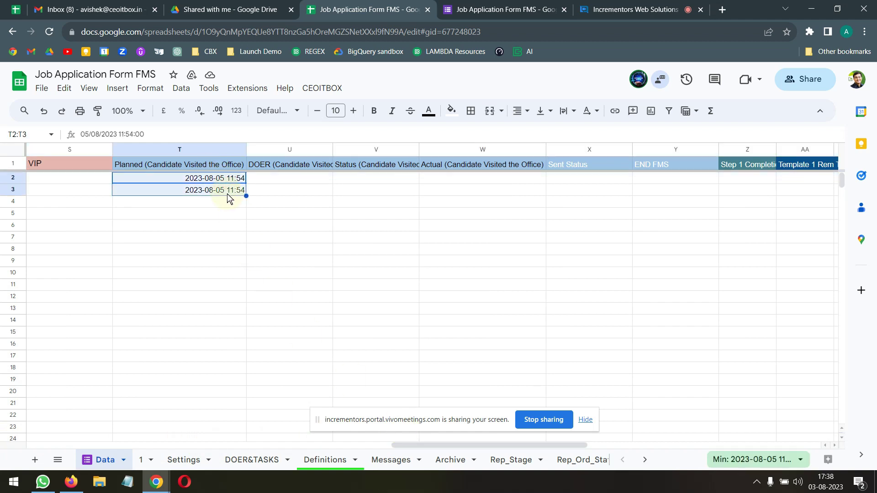
{"action": "key", "text": "Delete"}
- Check the Planned, DOER, Status, Actual, Sent Status and END FMS headers
{"action": "left_click", "coordinate": [207, 166]}
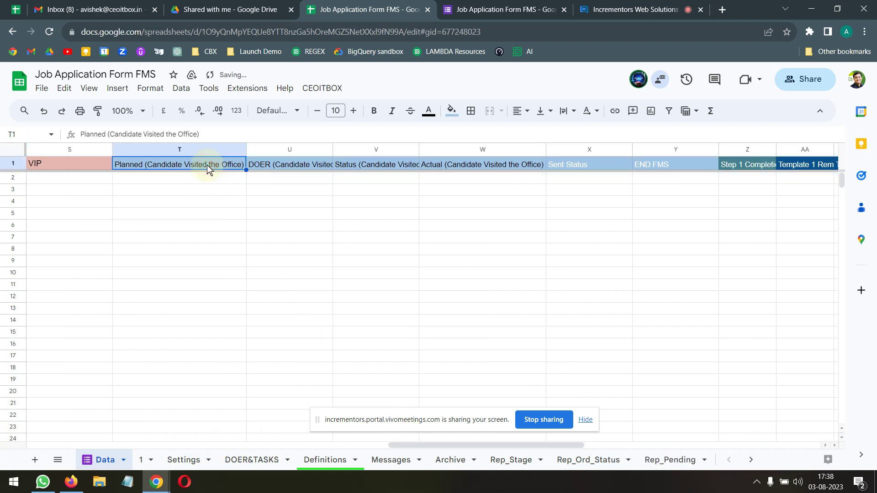
{"action": "left_click", "coordinate": [311, 163]}
{"action": "left_click", "coordinate": [361, 167]}
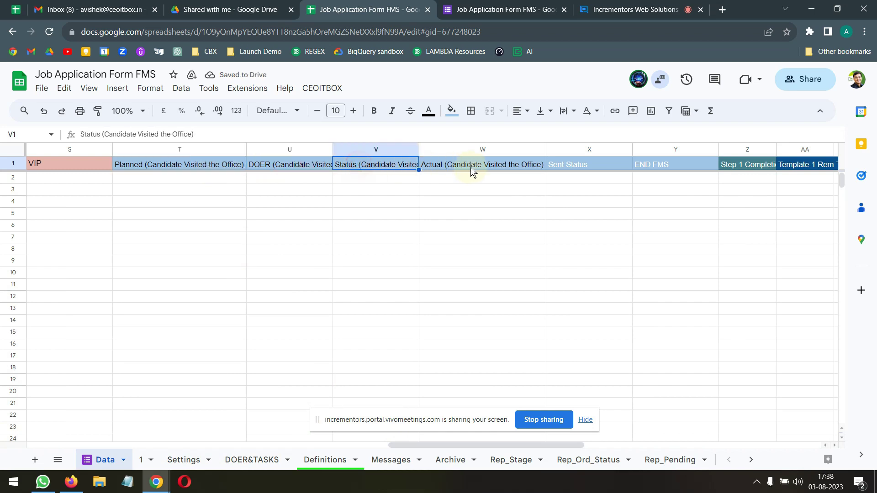
{"action": "left_click", "coordinate": [472, 167]}
{"action": "left_click", "coordinate": [577, 166]}
{"action": "left_click", "coordinate": [642, 165]}
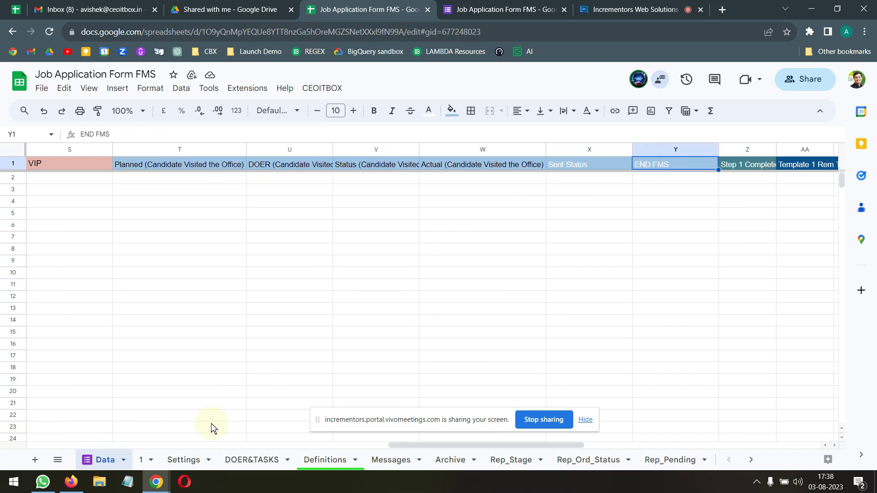
{"action": "left_click", "coordinate": [173, 461]}
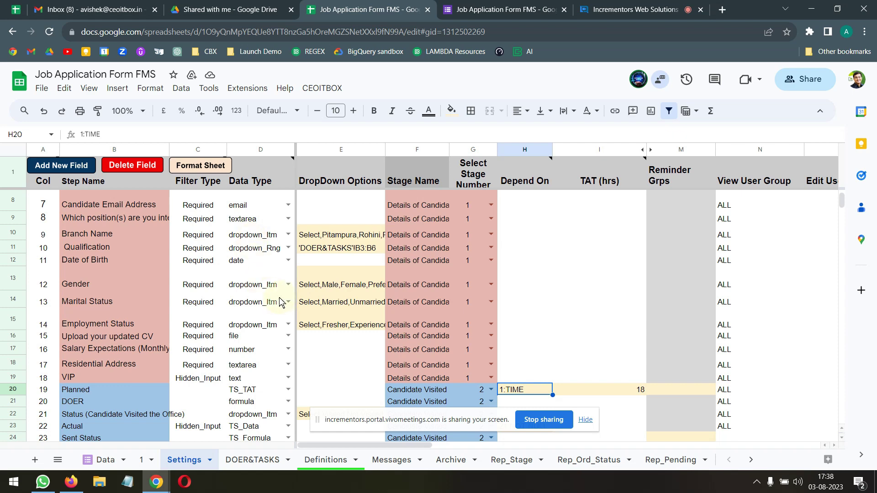
- Compare the Settings DOER step in B21 with the Data sheet's U1 header, DOER (Candidate Visited the Office)
{"action": "scroll", "coordinate": [259, 306], "scroll_direction": "down", "scroll_amount": 1}
{"action": "left_click", "coordinate": [249, 352]}
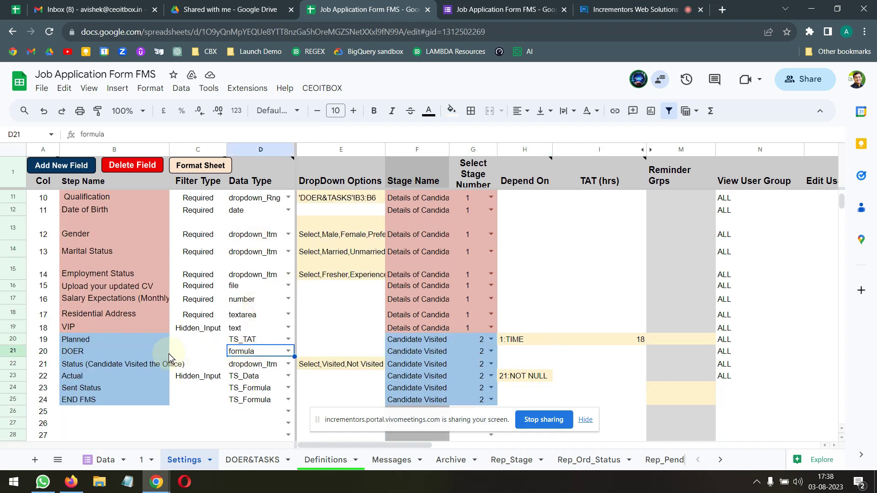
{"action": "left_click", "coordinate": [120, 353]}
{"action": "left_click", "coordinate": [241, 354]}
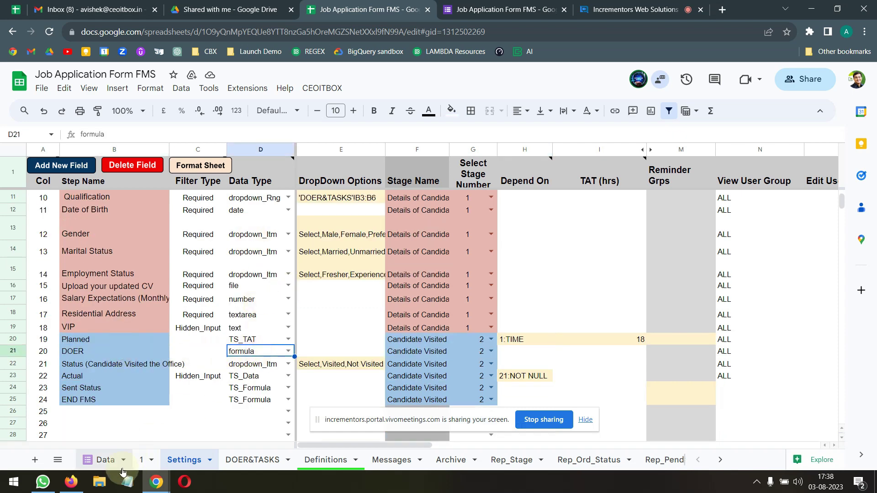
{"action": "left_click", "coordinate": [105, 463]}
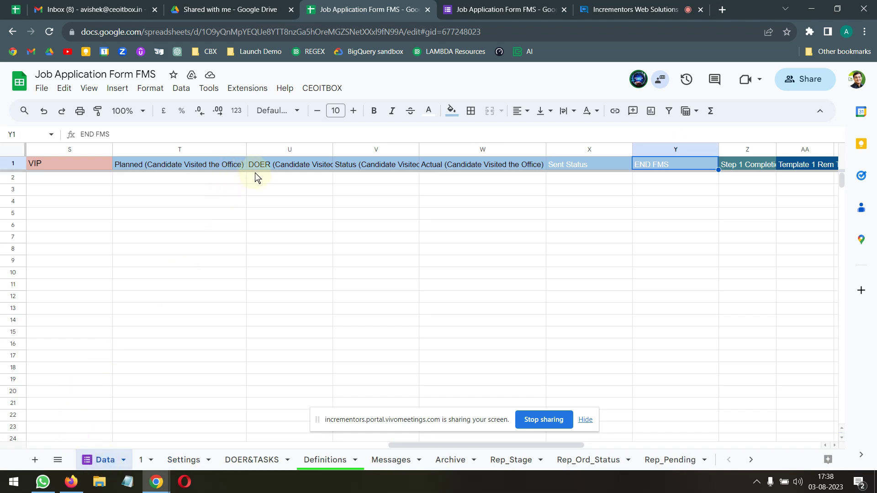
{"action": "left_click", "coordinate": [256, 170]}
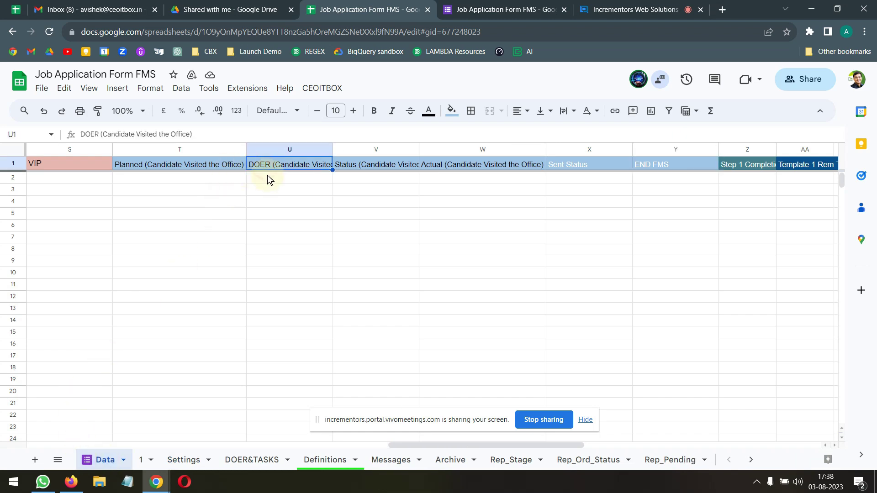
{"action": "left_click", "coordinate": [185, 460]}
{"action": "left_click", "coordinate": [96, 353]}
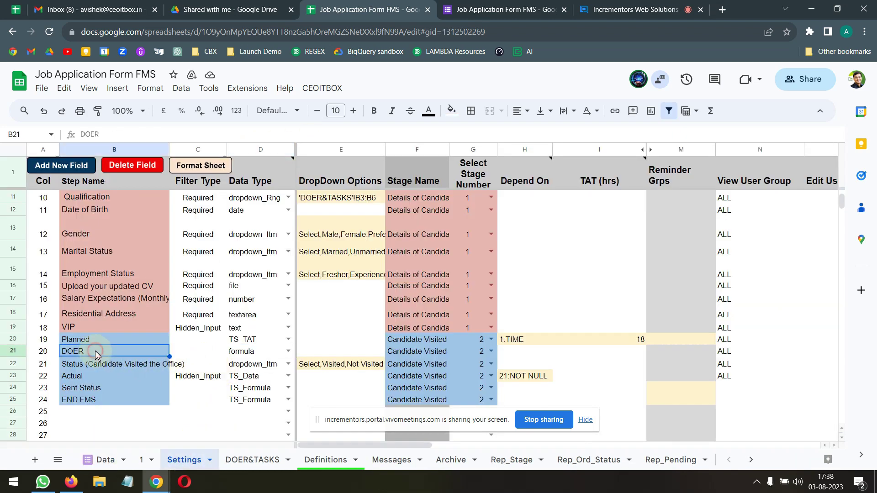
{"action": "left_click", "coordinate": [105, 461]}
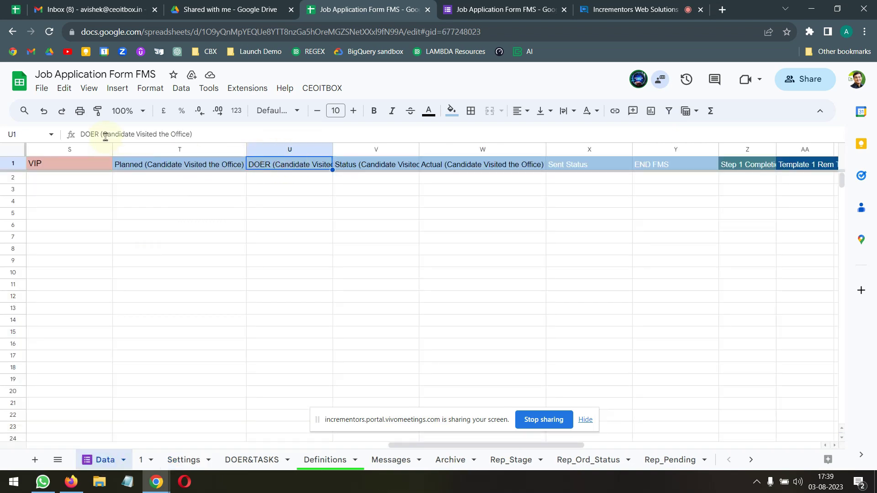
- Copy the U1 header text into Settings B21 so the step reads 'DOER (Candidate Visited the Office)'
{"action": "mouse_move", "coordinate": [101, 135]}
{"action": "left_mouse_down"}
{"action": "mouse_move", "coordinate": [203, 133]}
{"action": "mouse_move", "coordinate": [77, 137]}
{"action": "mouse_move", "coordinate": [98, 143]}
{"action": "left_mouse_up"}
{"action": "key", "text": "ctrl+c"}
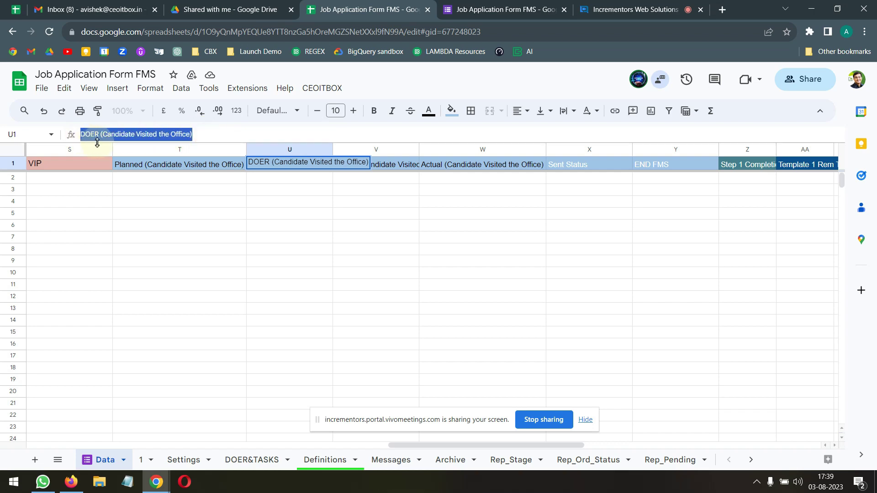
{"action": "left_click", "coordinate": [186, 460]}
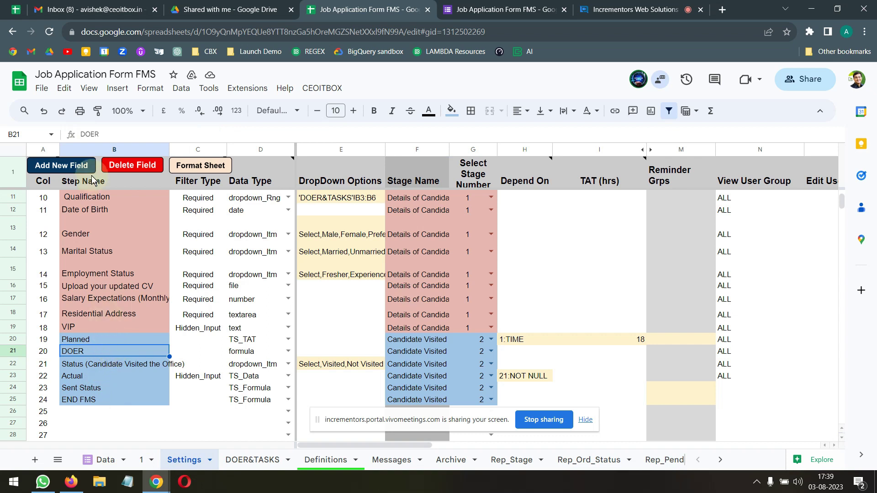
{"action": "left_click_drag", "start_coordinate": [111, 135], "coordinate": [64, 141]}
{"action": "key", "text": "End"}
{"action": "key", "text": "ctrl+v"}
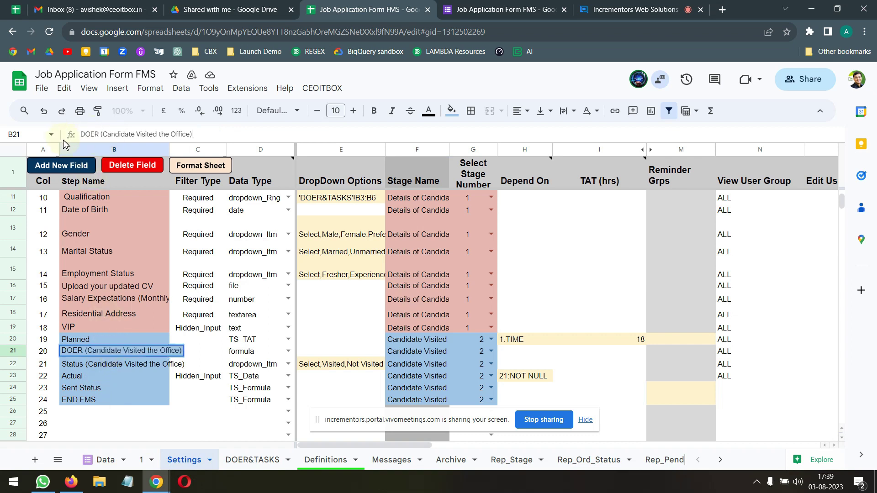
{"action": "left_click", "coordinate": [113, 369]}
{"action": "left_click", "coordinate": [117, 351]}
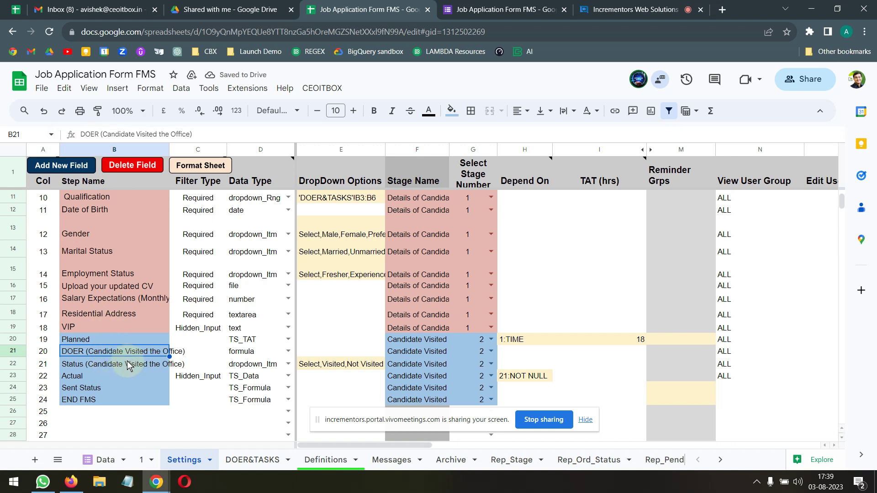
{"action": "left_click", "coordinate": [322, 88]}
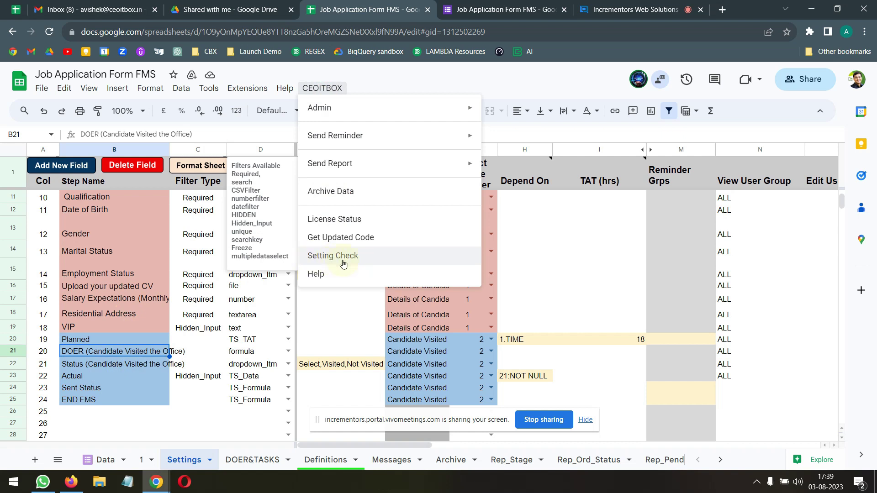